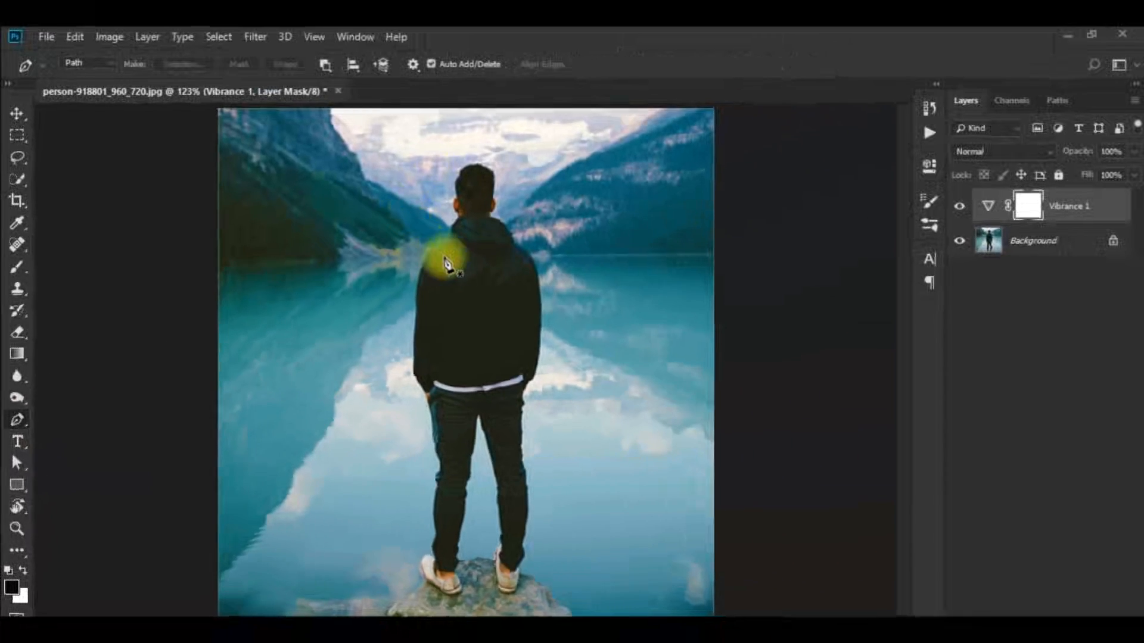
With the Pen tool in Path mode, draw straight zigzag segments across the man, starting beside his head and reaching his right hip.
key(z)
click(452, 253)
scroll(453, 242, up, 1)
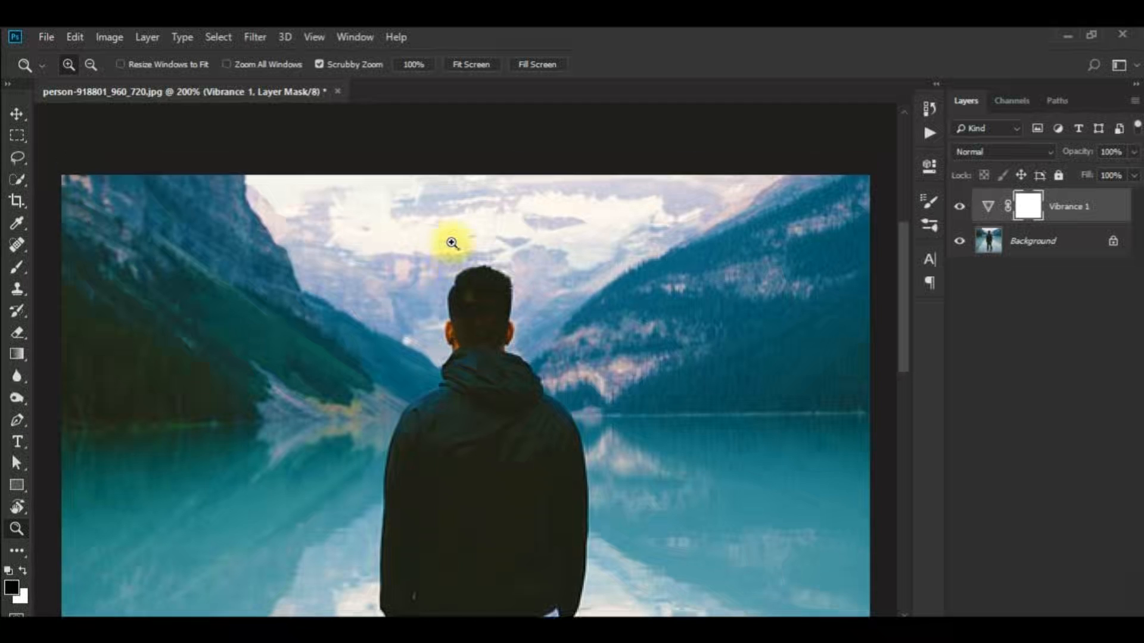
key(p)
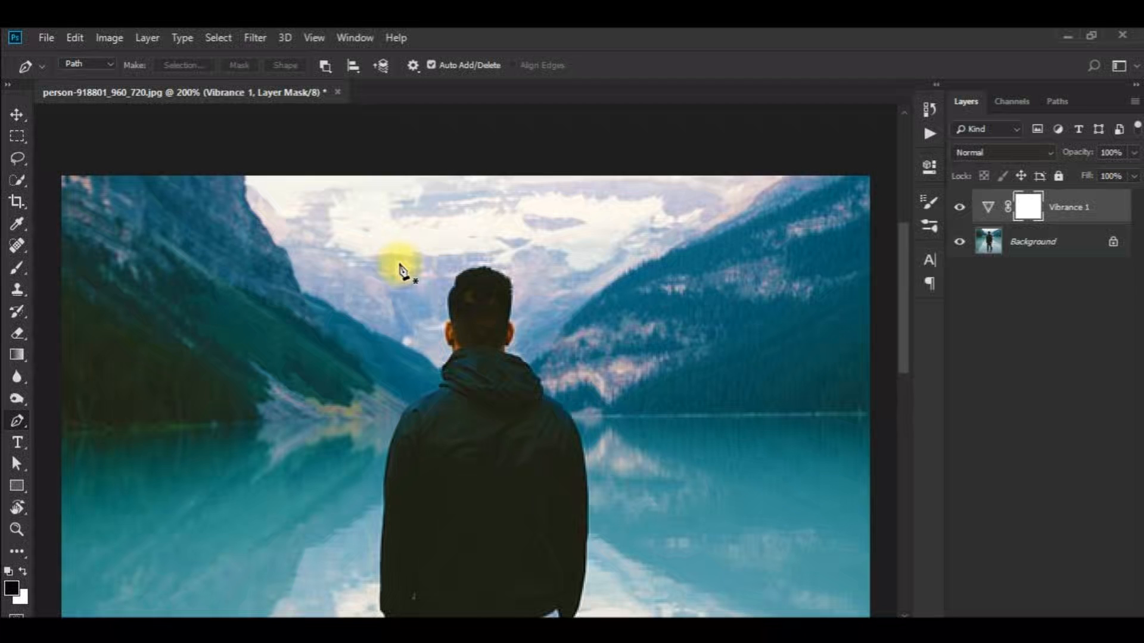
click(396, 262)
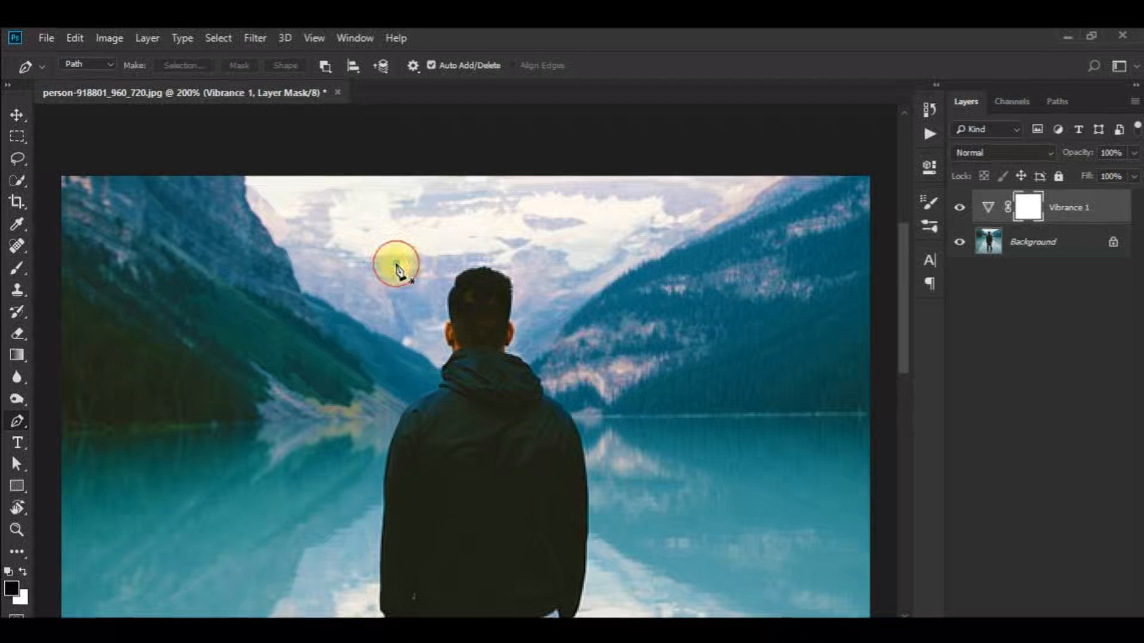
click(563, 330)
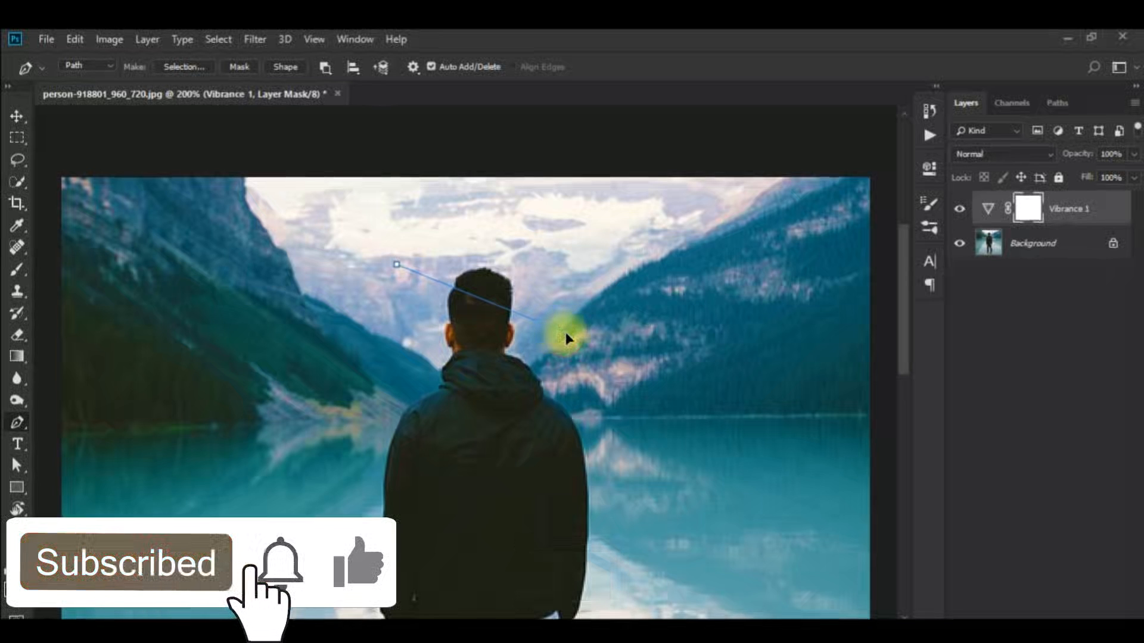
click(366, 420)
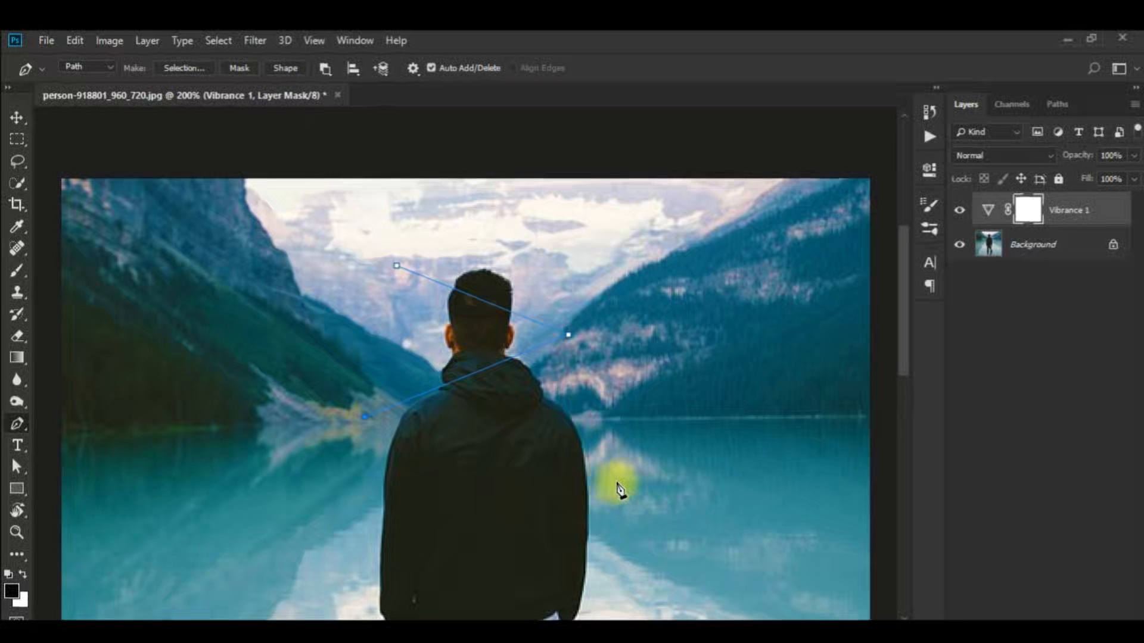
click(616, 483)
scroll(560, 470, down, 3)
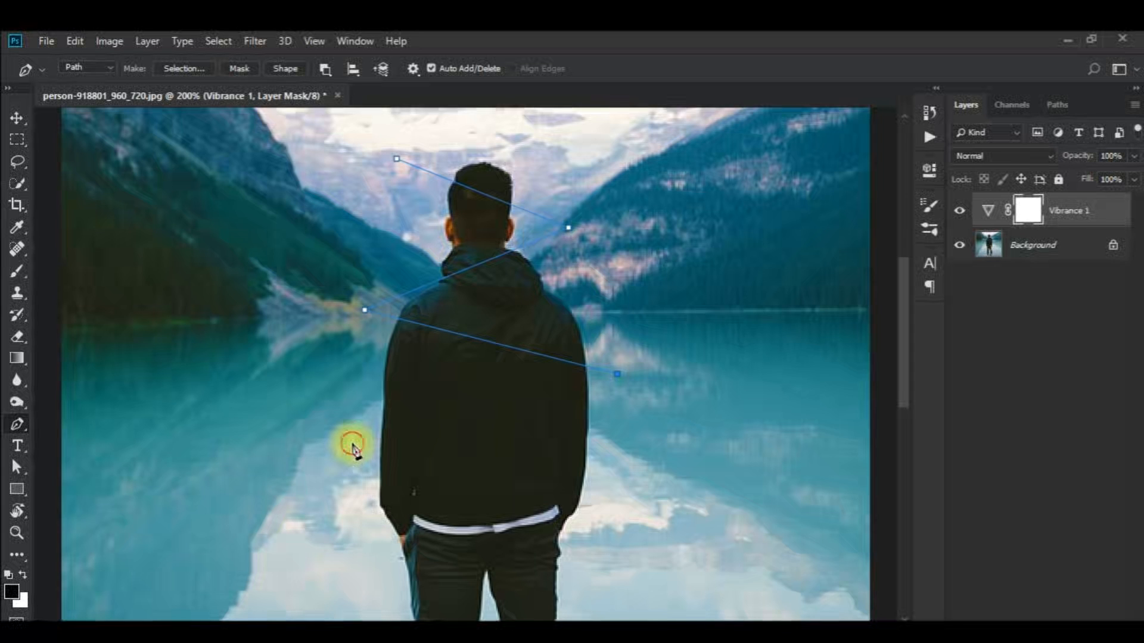
click(353, 443)
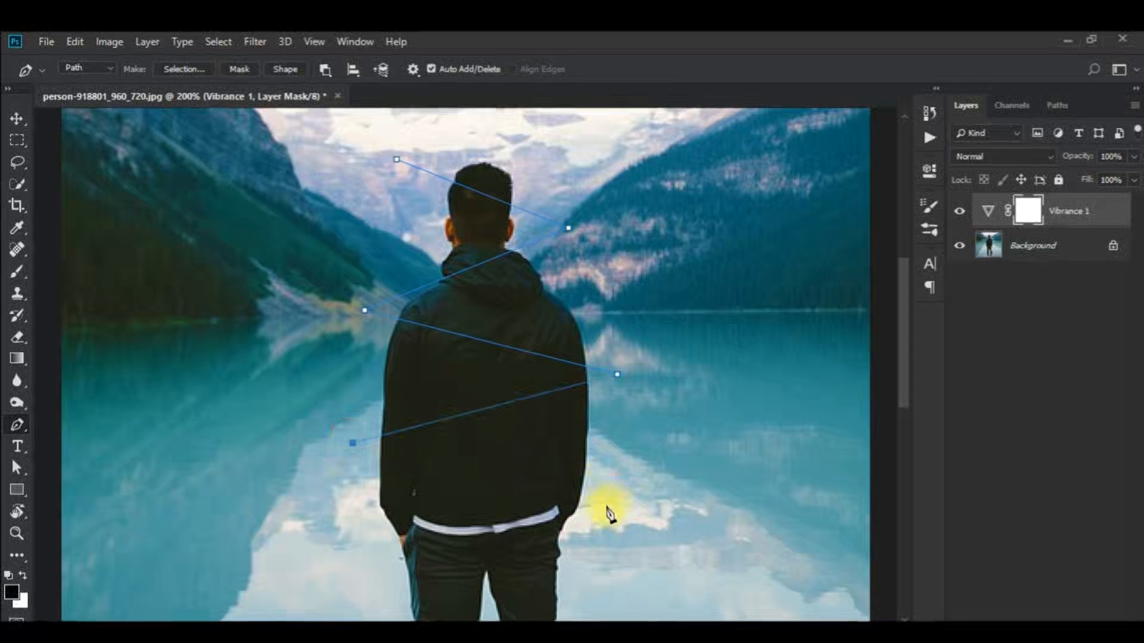
click(602, 507)
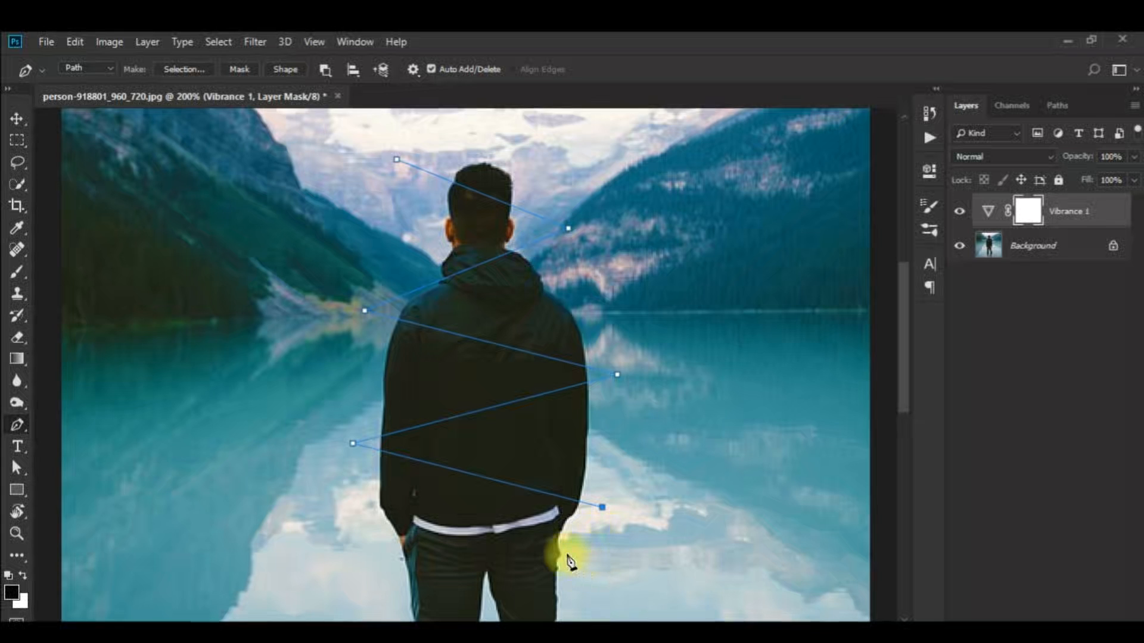
Continue the zigzag path with straight segments across both legs down to the shoes, ending beside the right shoe.
scroll(567, 549, down, 2)
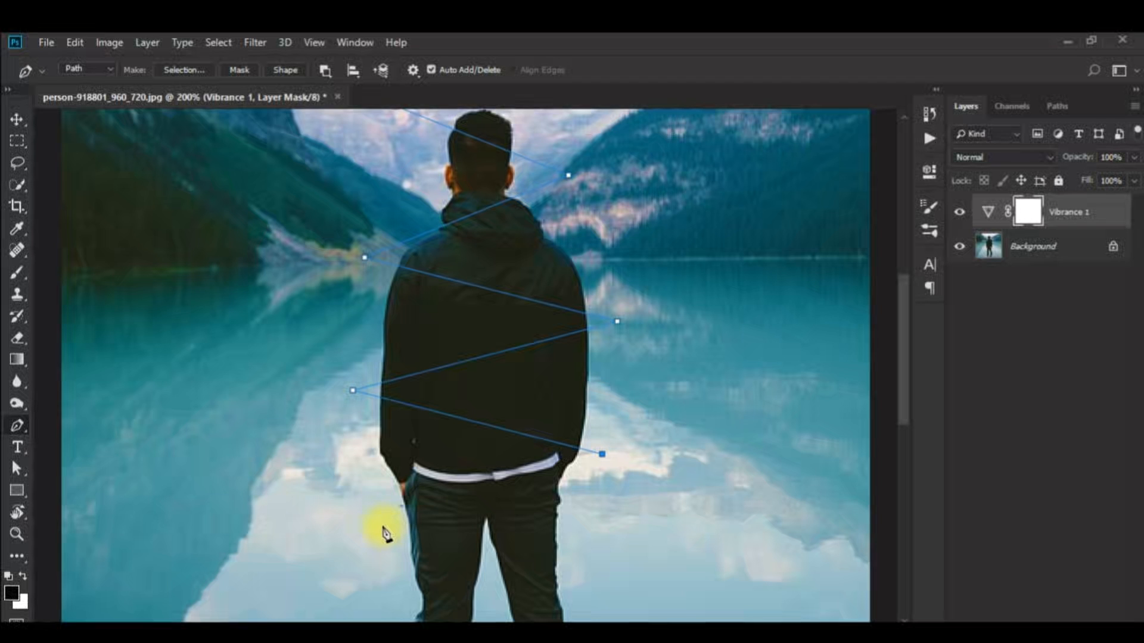
click(384, 525)
scroll(620, 563, down, 3)
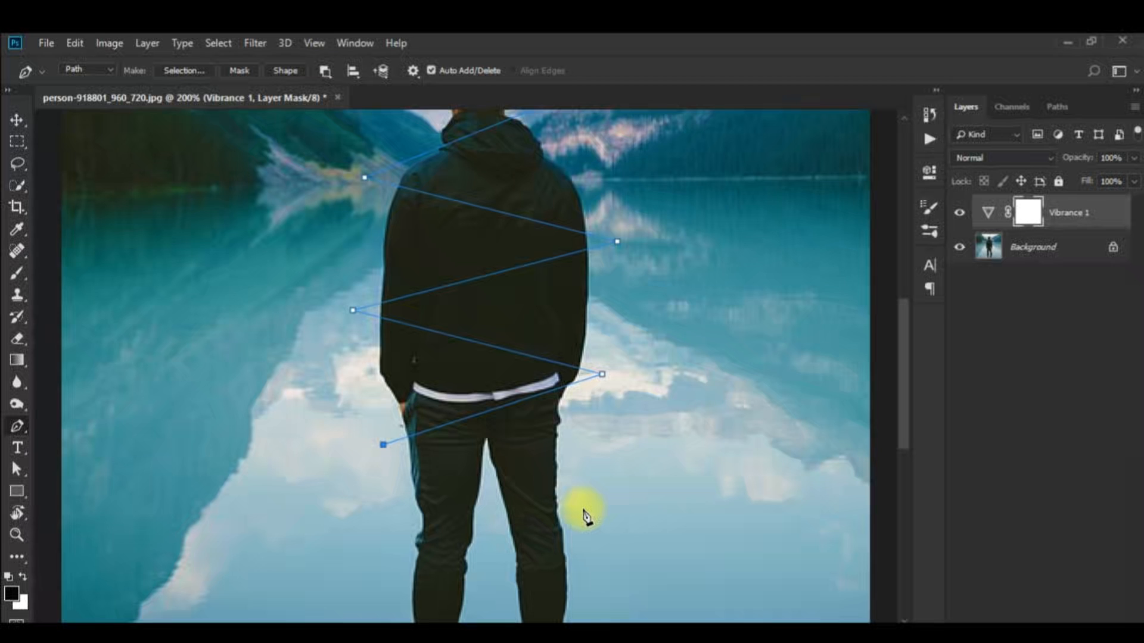
click(583, 517)
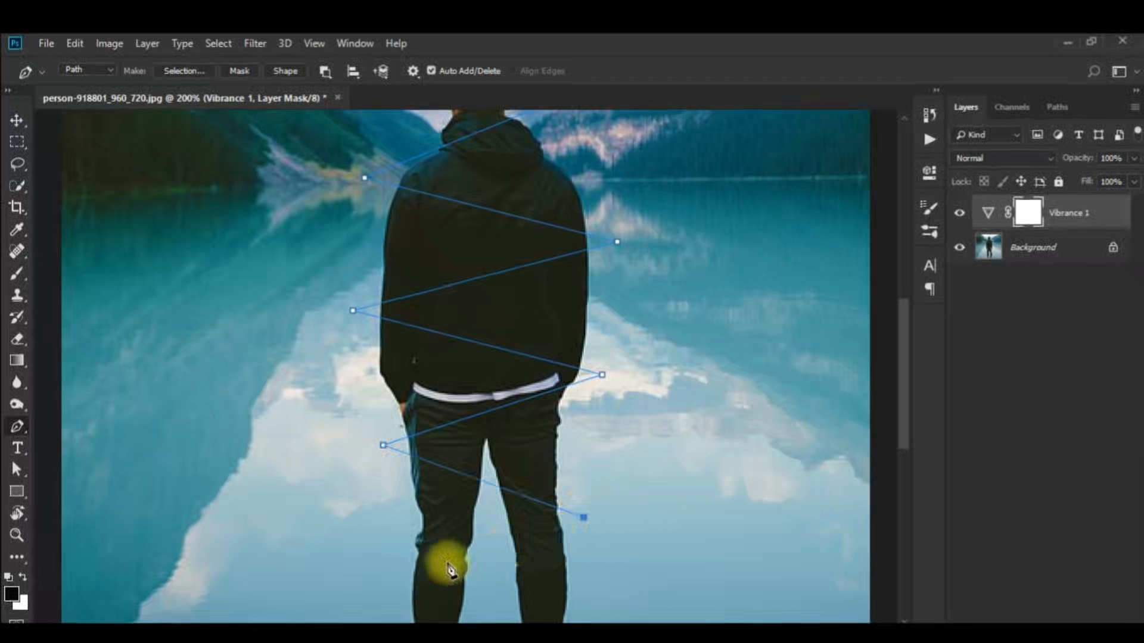
scroll(417, 557, down, 2)
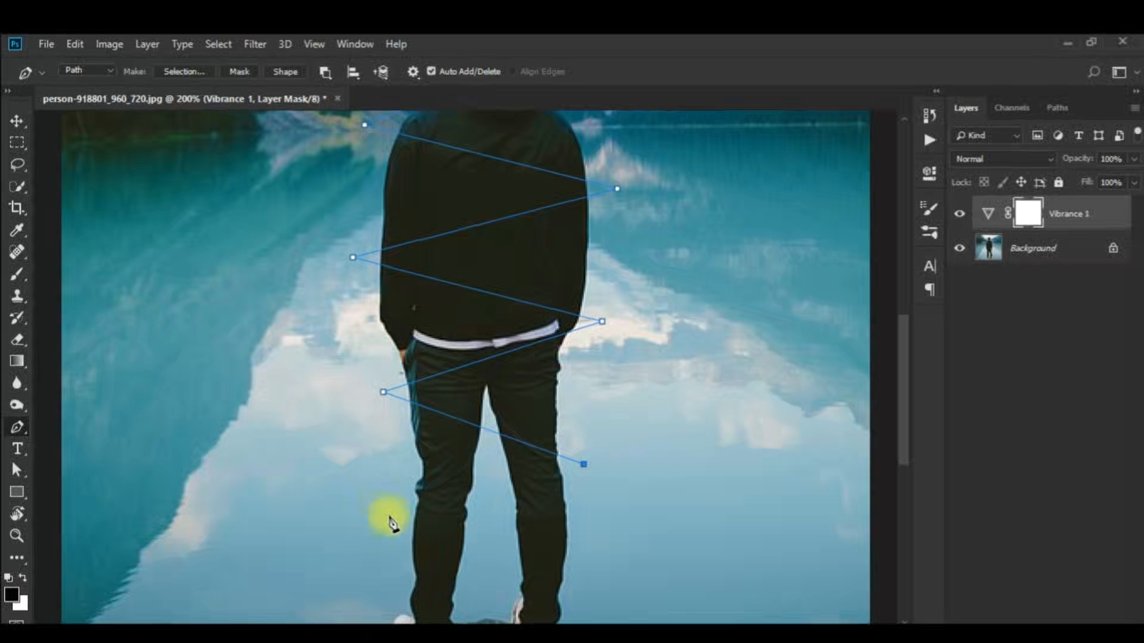
click(390, 515)
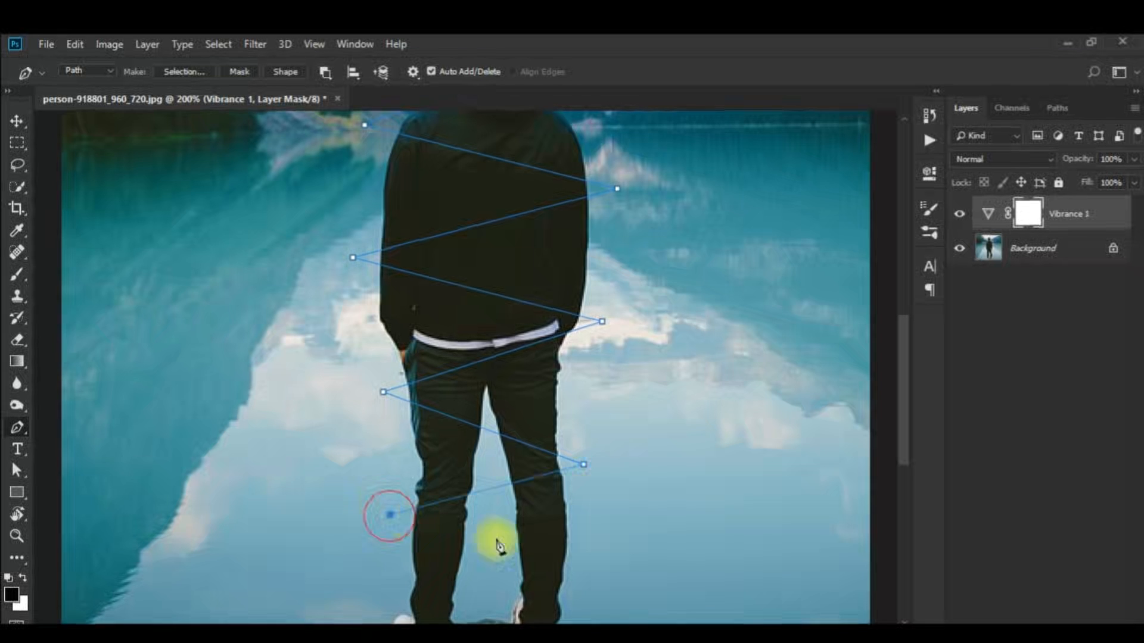
click(582, 570)
scroll(453, 563, down, 3)
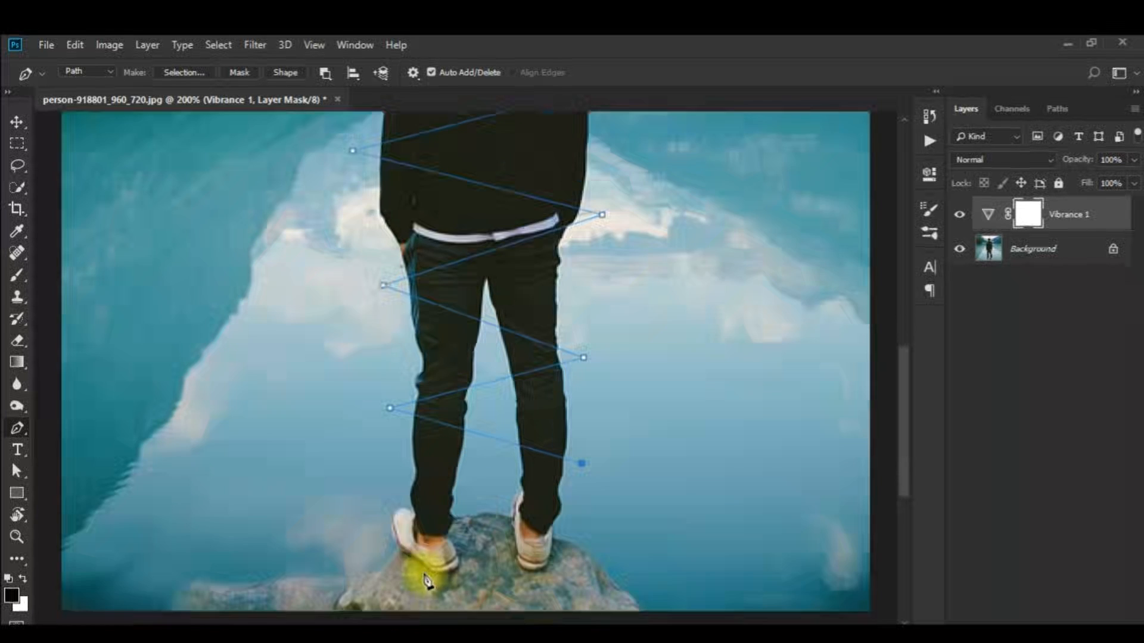
click(395, 504)
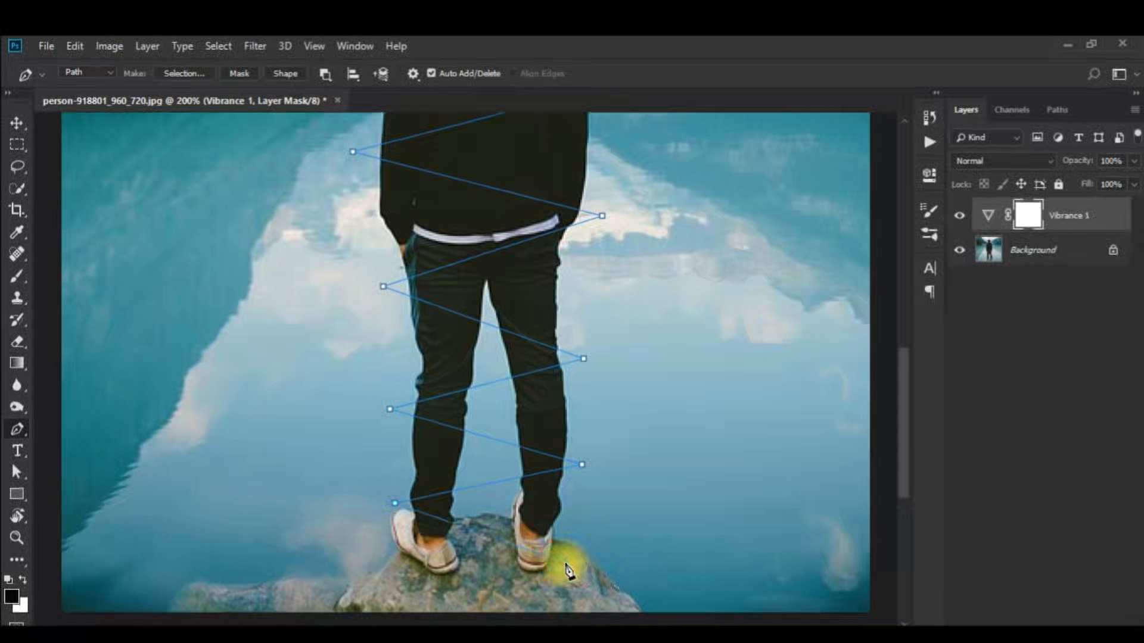
Move the path's anchor points beside the man's right hip and right upper arm slightly outward.
scroll(593, 493, up, 3)
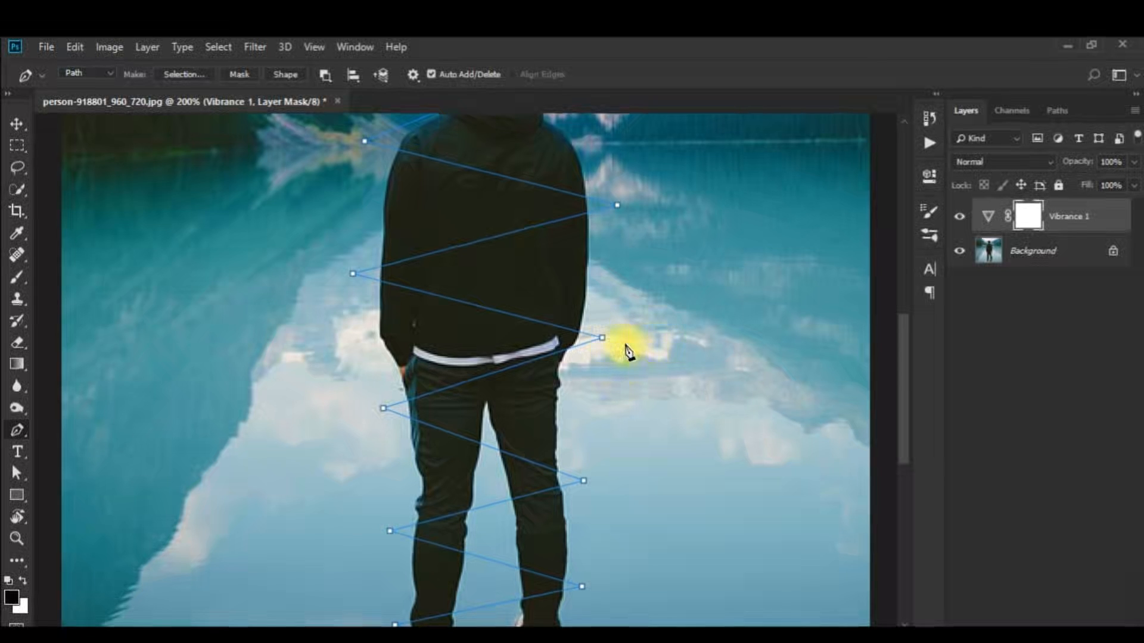
ctrl+click(602, 338)
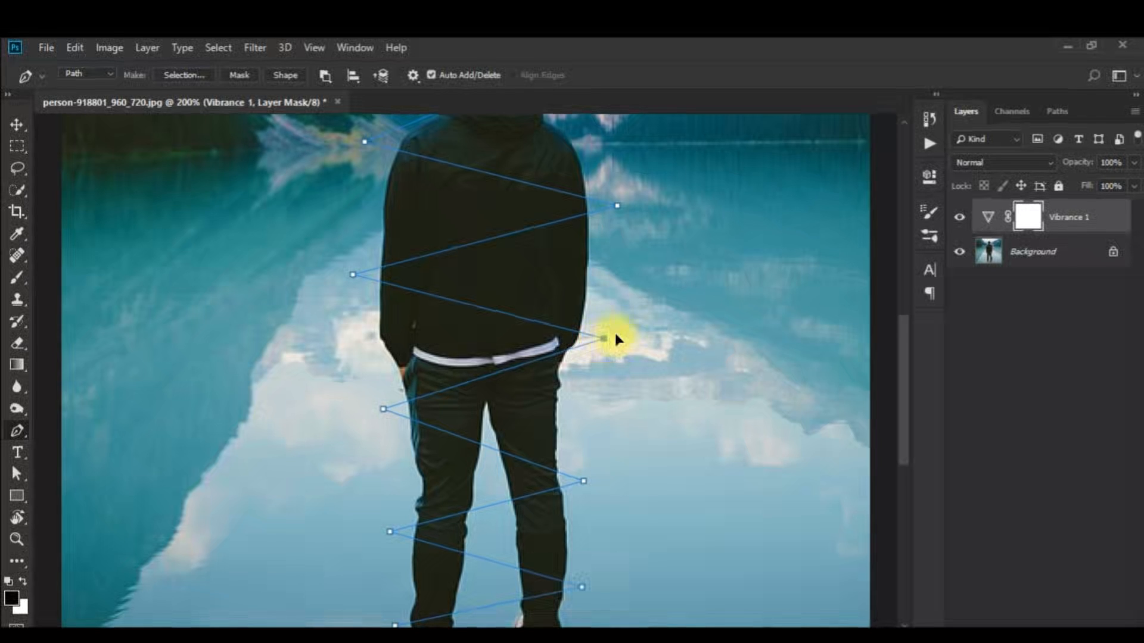
scroll(691, 314, up, 3)
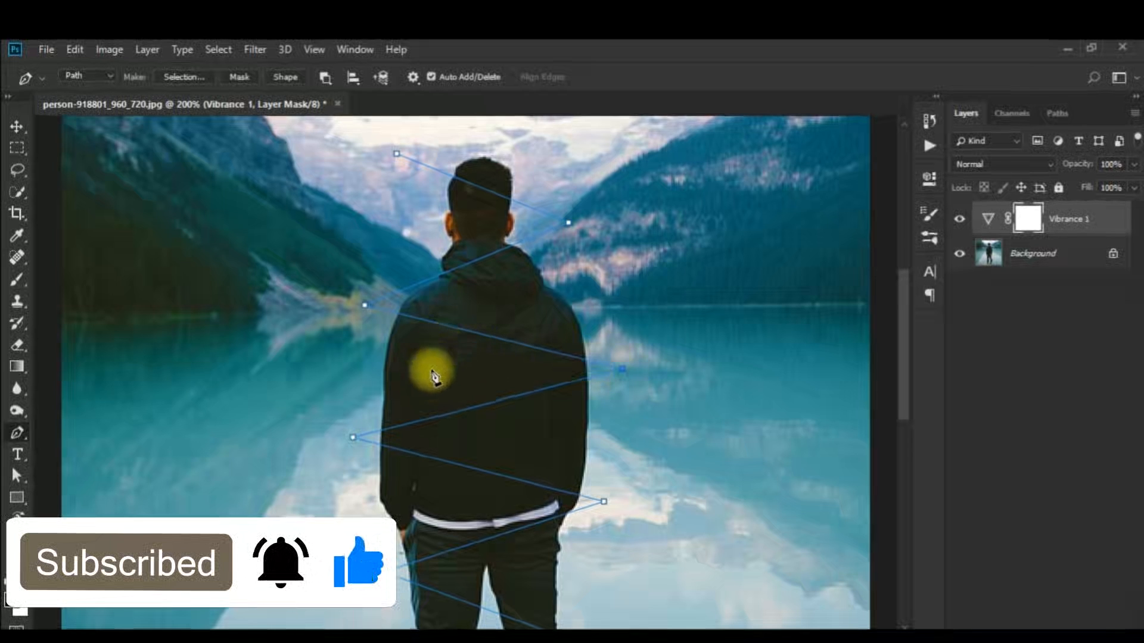
scroll(492, 336, up, 1)
scroll(566, 405, down, 5)
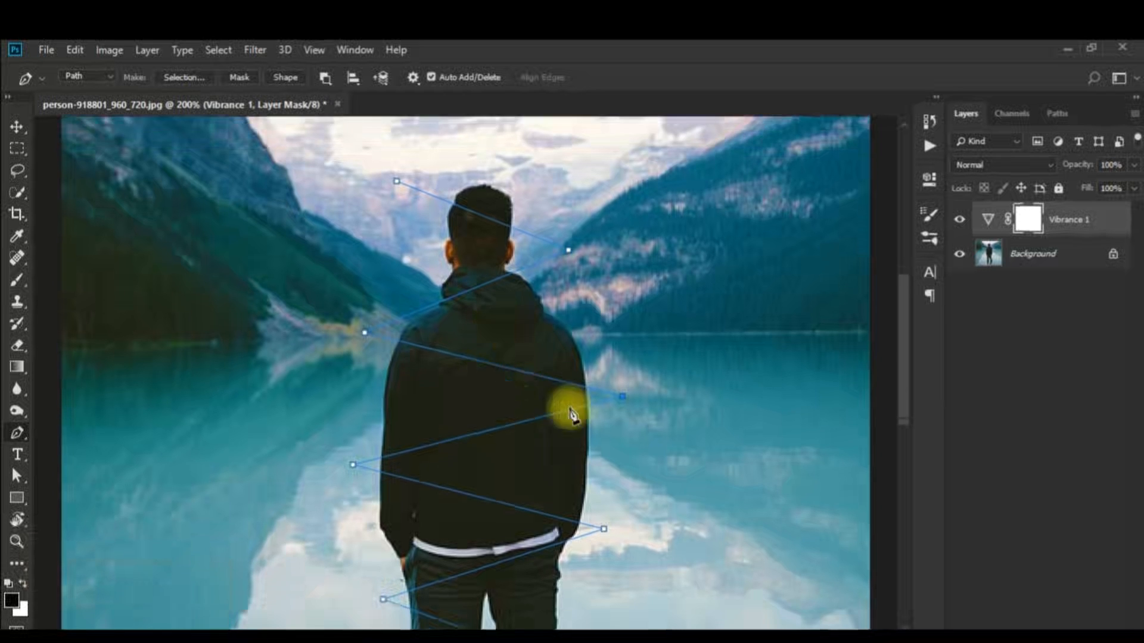
Convert the path's corner points right of the neck, at the left shoulder and beside the right upper arm into smooth curves.
key(ctrl+0)
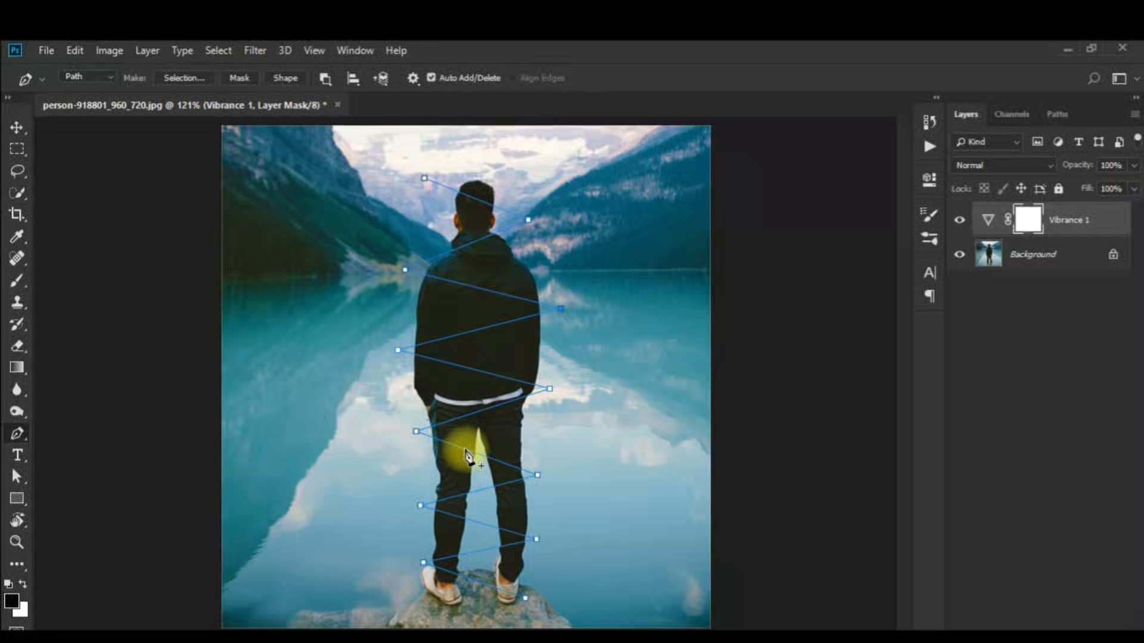
key(z)
click(469, 401)
scroll(572, 384, up, 3)
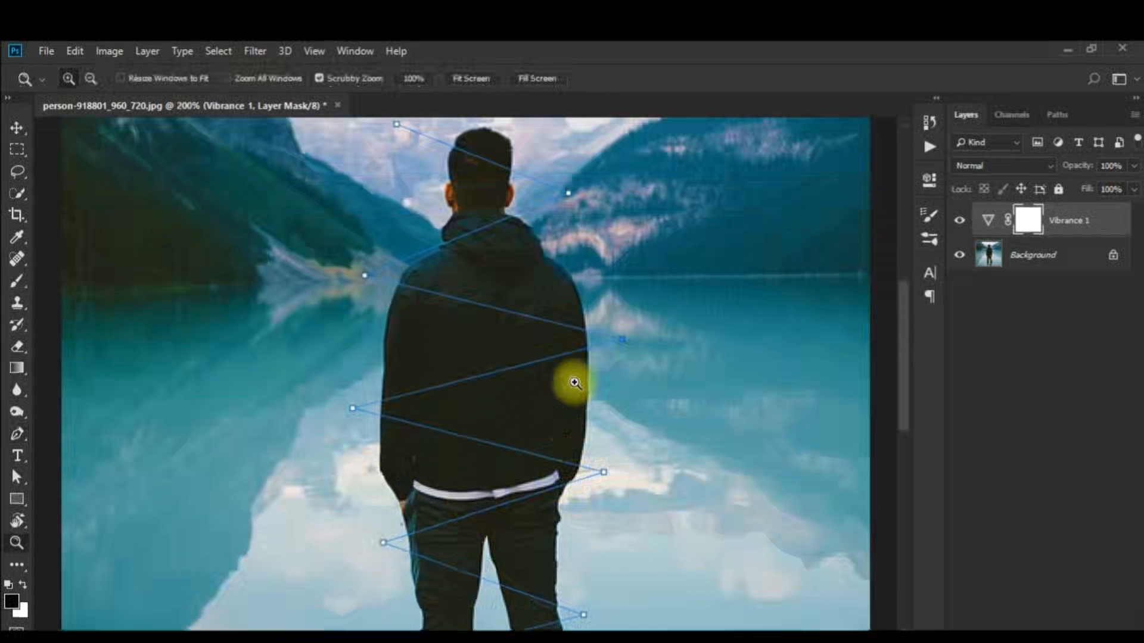
scroll(575, 383, up, 2)
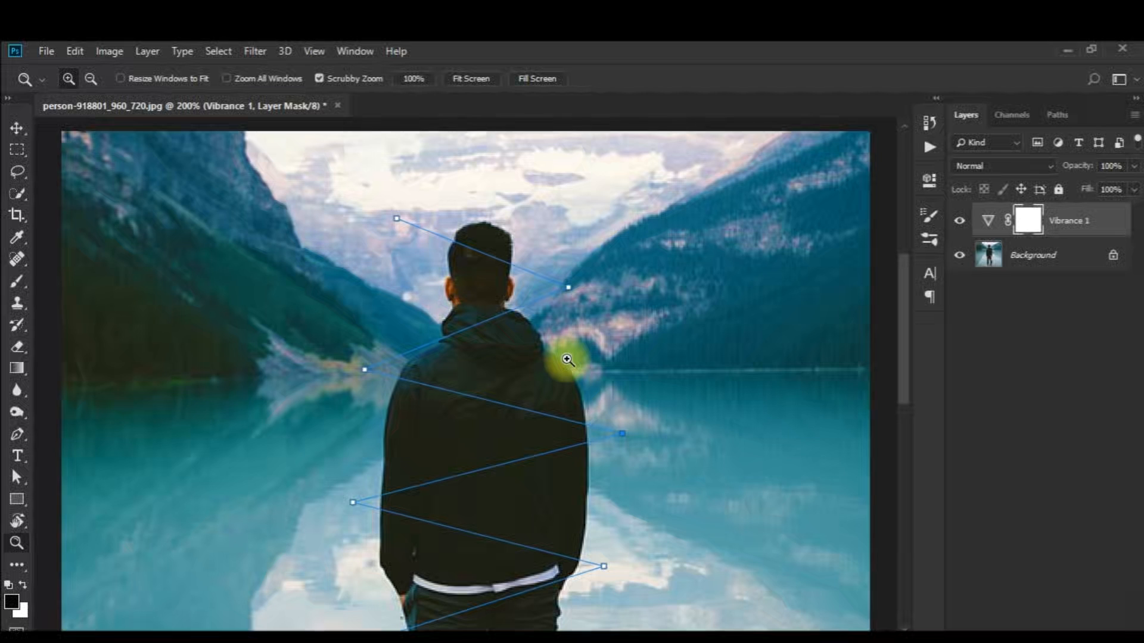
key(p)
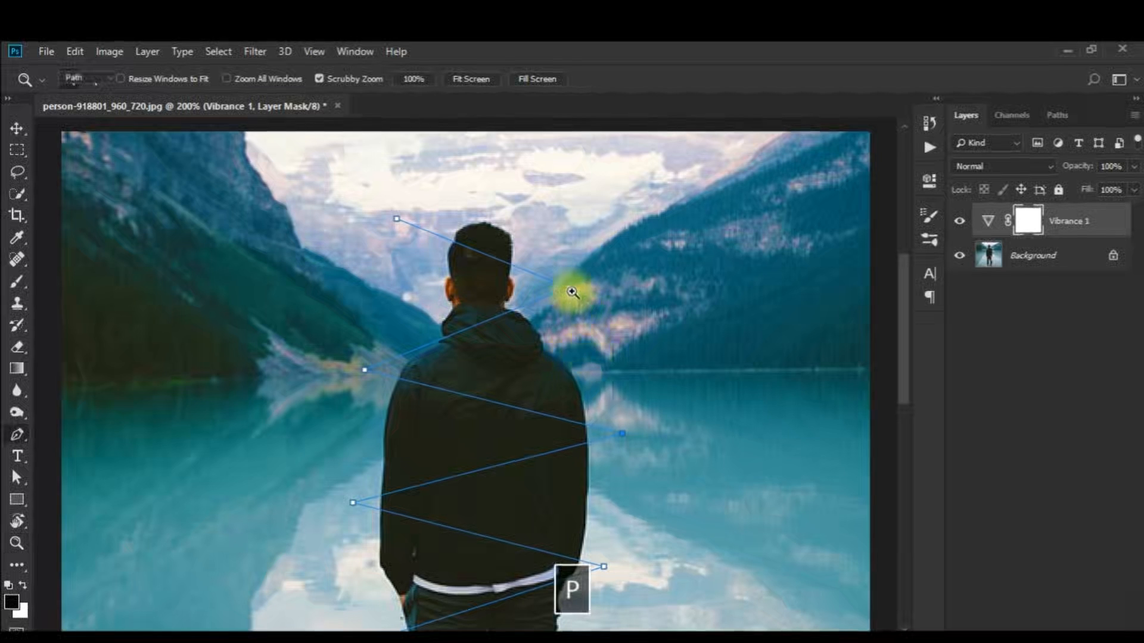
drag(569, 291, 567, 314)
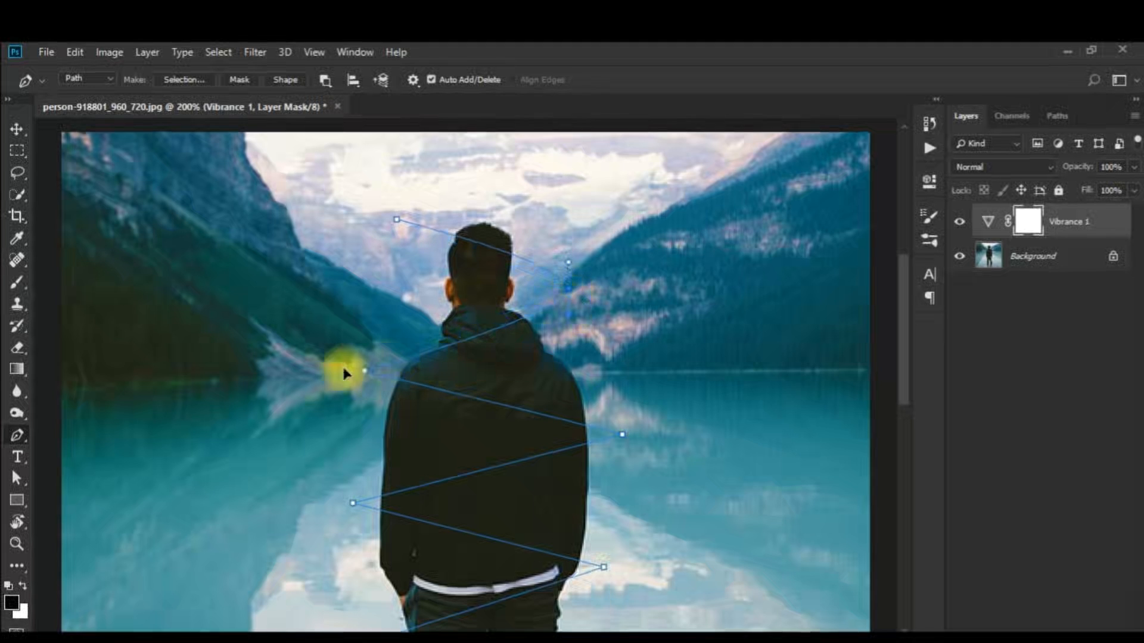
drag(365, 371, 366, 408)
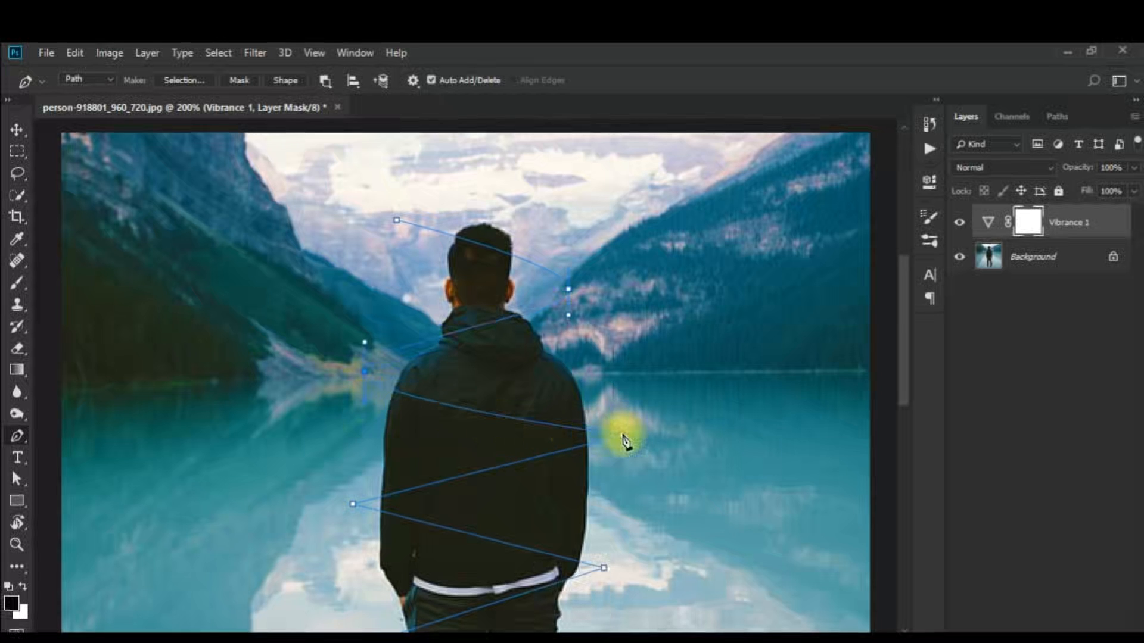
drag(623, 440, 623, 459)
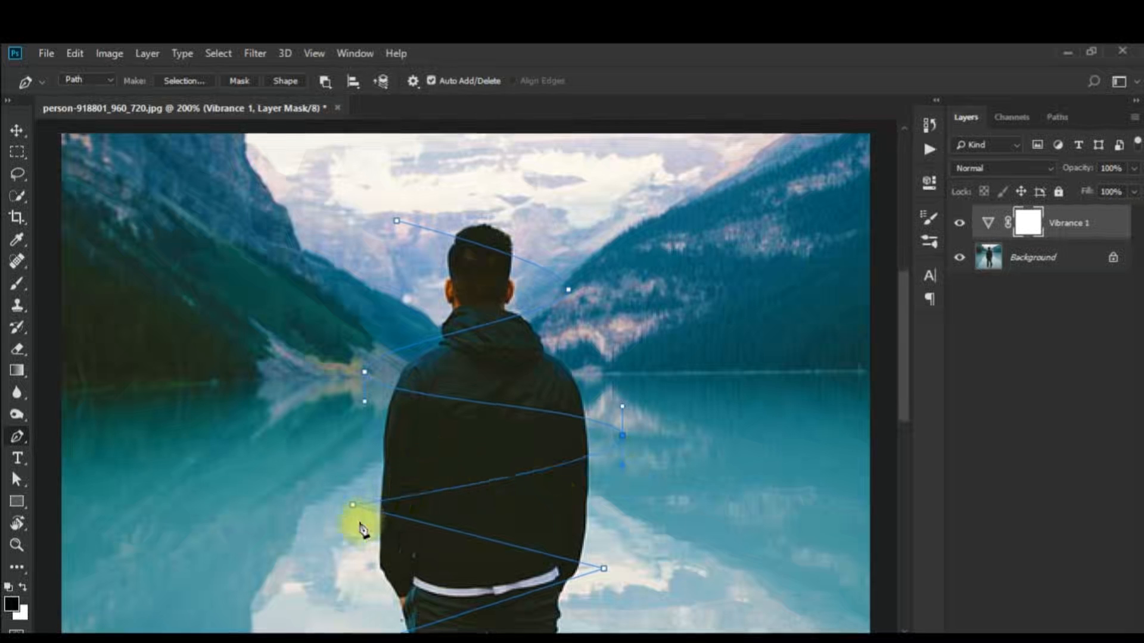
Round the path's corner points beside the left forearm, the right hip and the left thigh into smooth curves.
scroll(357, 519, down, 2)
drag(353, 452, 354, 478)
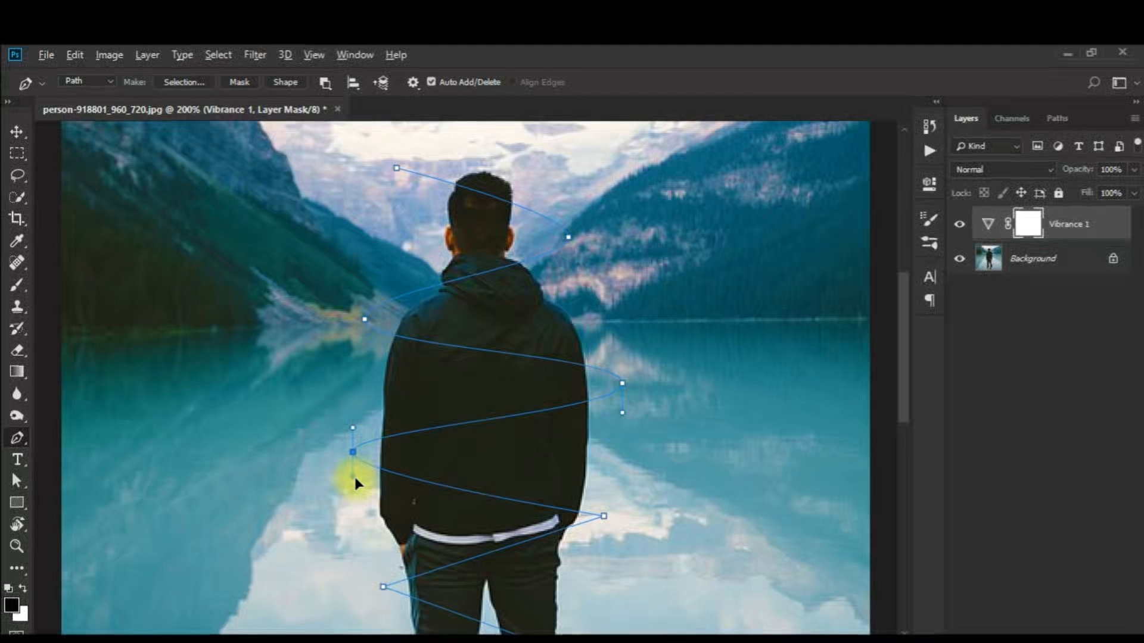
scroll(616, 524, down, 4)
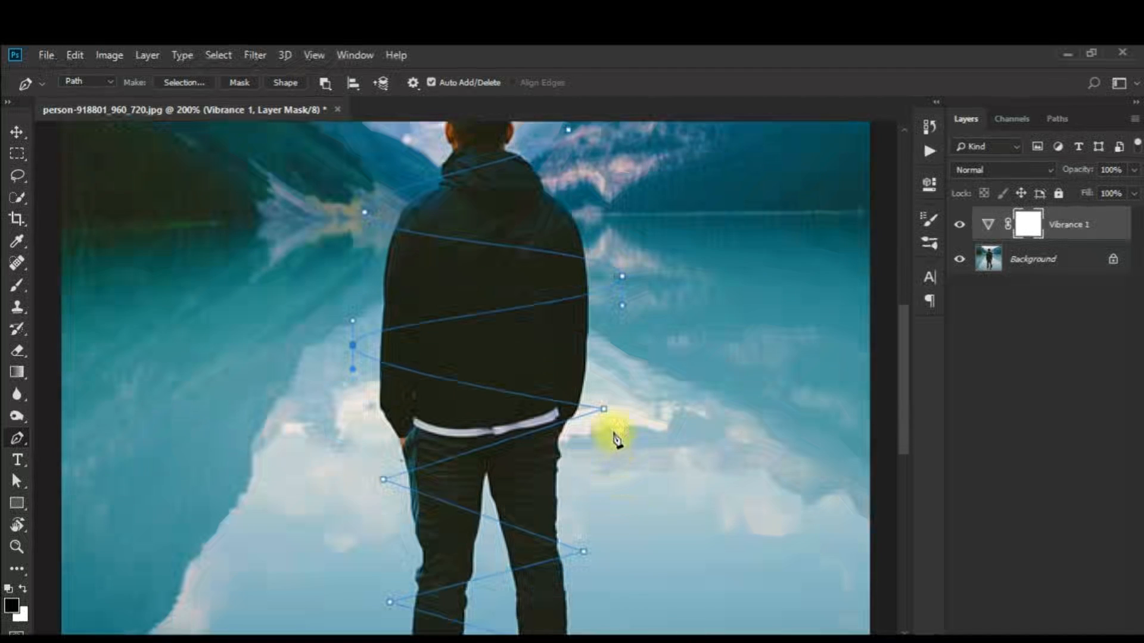
drag(604, 410, 608, 429)
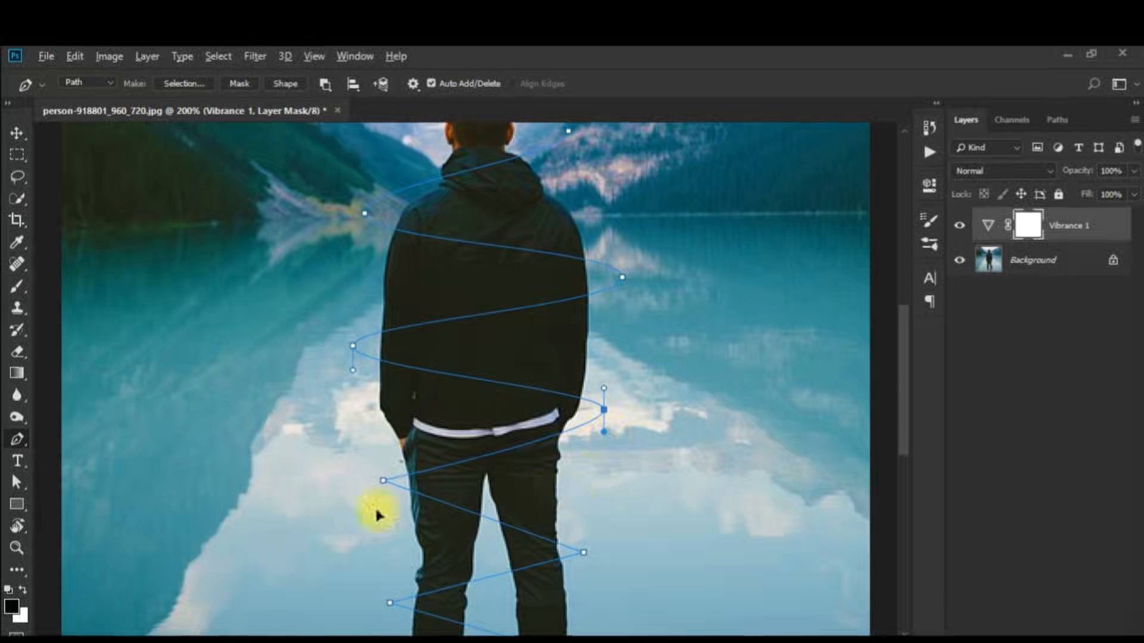
scroll(377, 514, down, 2)
drag(383, 428, 383, 450)
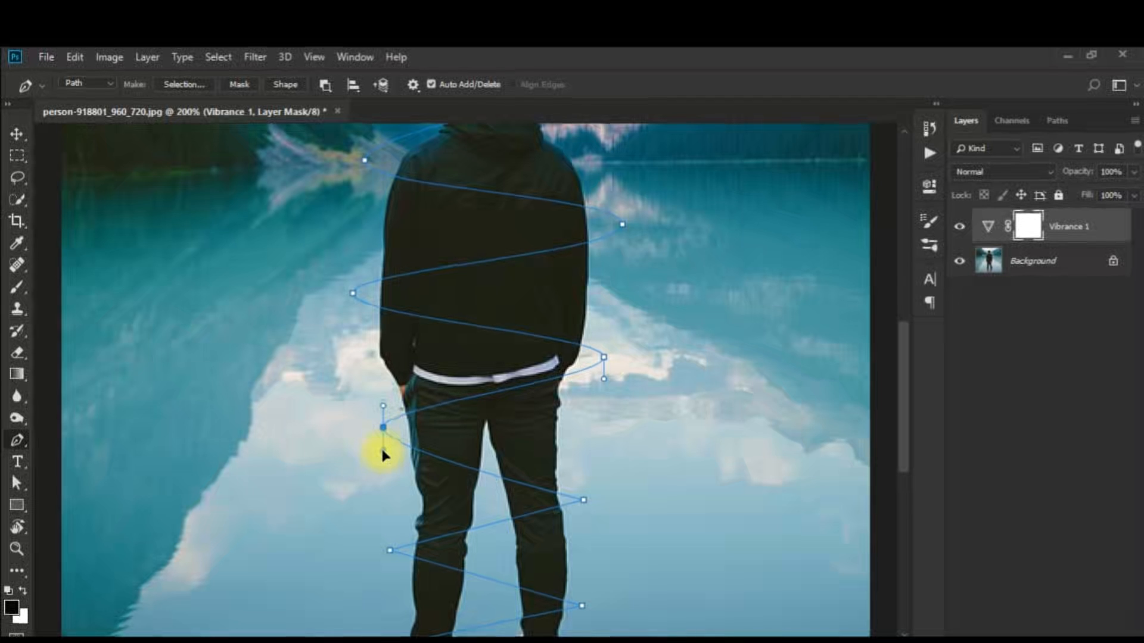
Smooth the remaining zigzag corners beside the knees and lower legs, down to the one above the left shoe.
drag(584, 501, 582, 516)
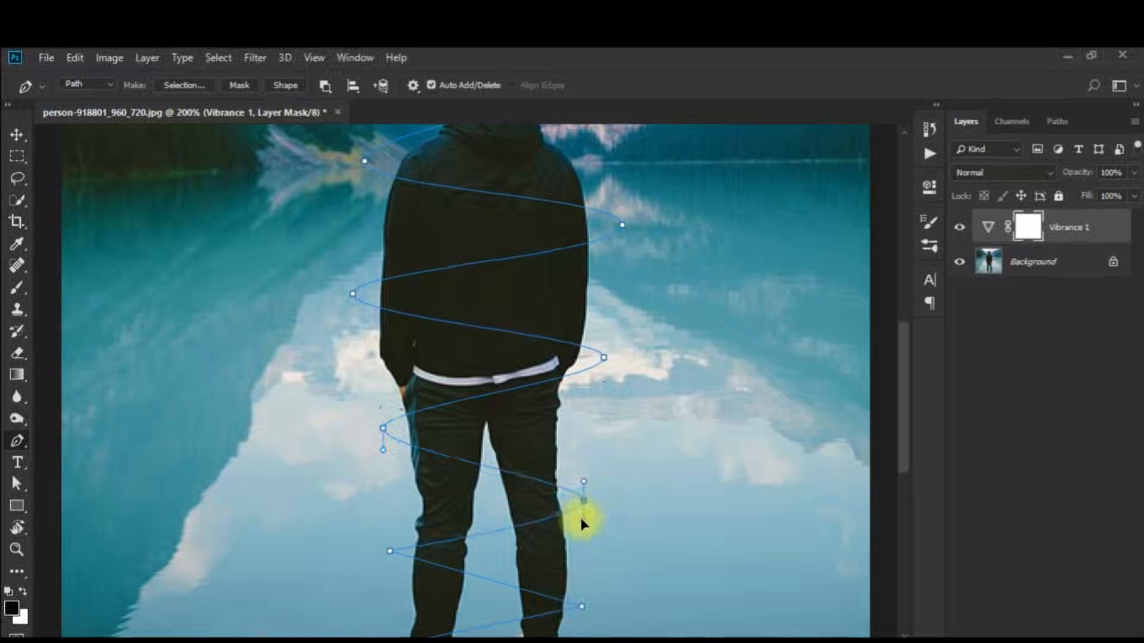
scroll(454, 551, down, 3)
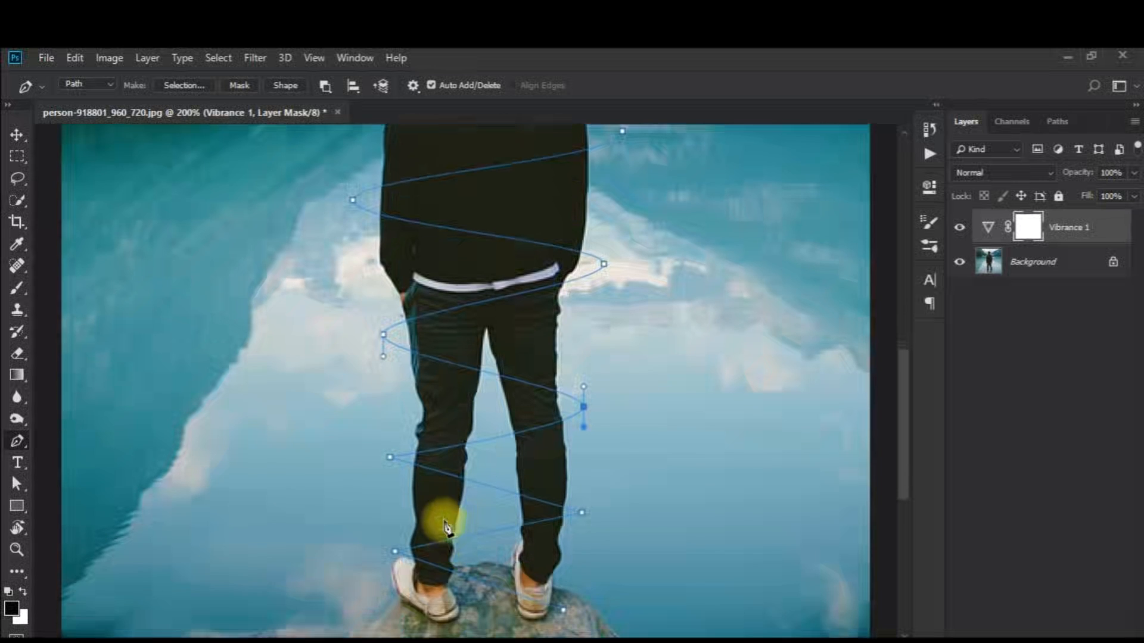
drag(390, 458, 390, 477)
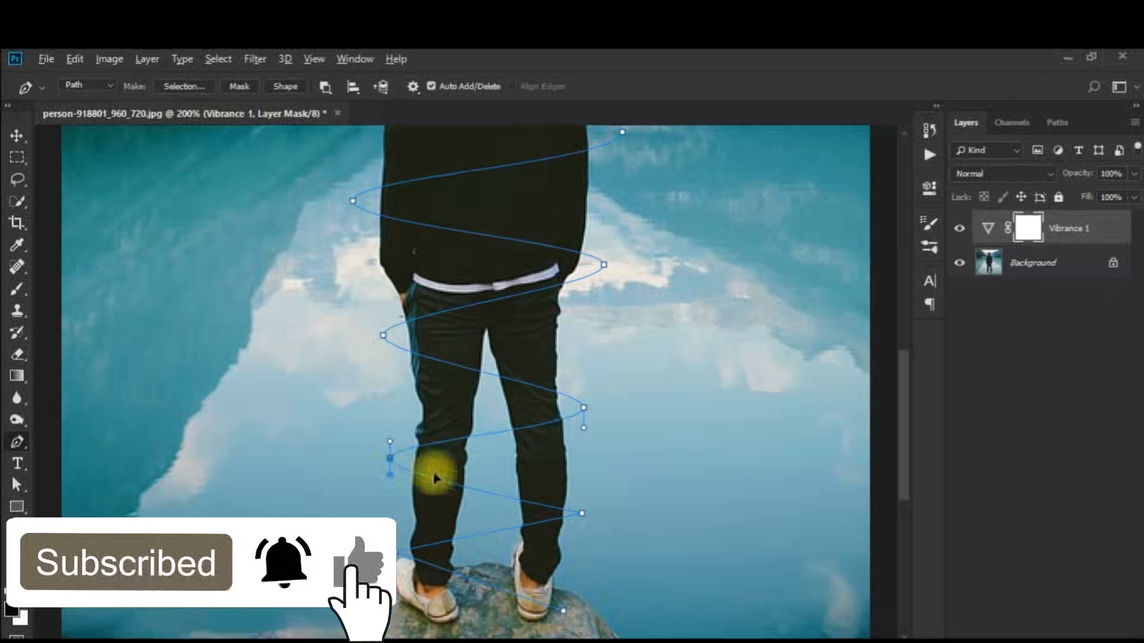
drag(582, 514, 581, 530)
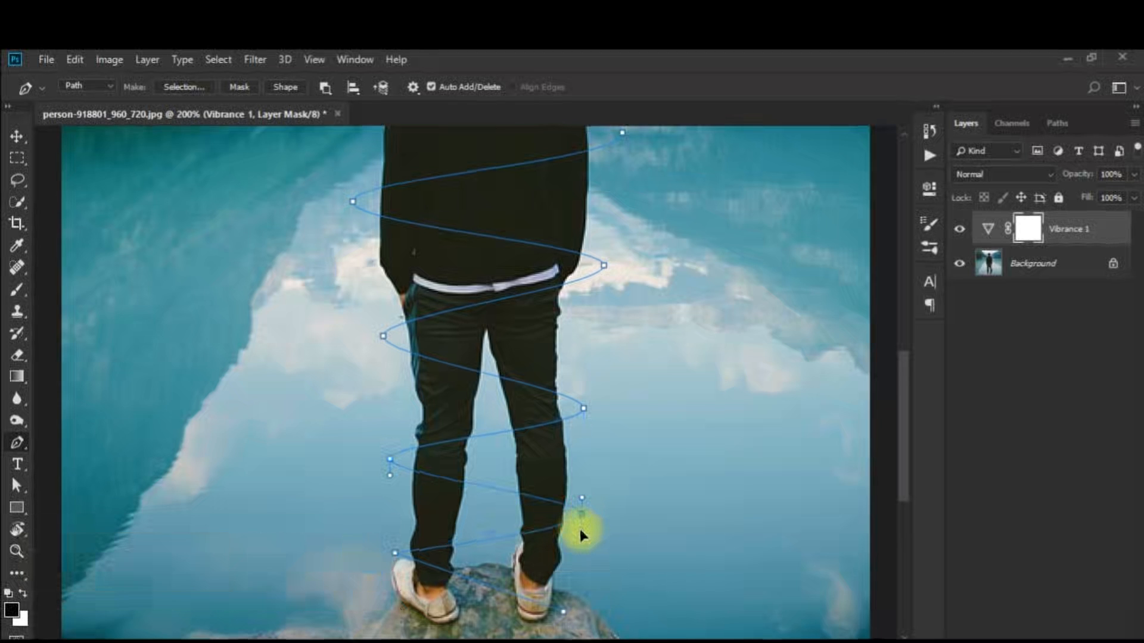
drag(395, 553, 398, 564)
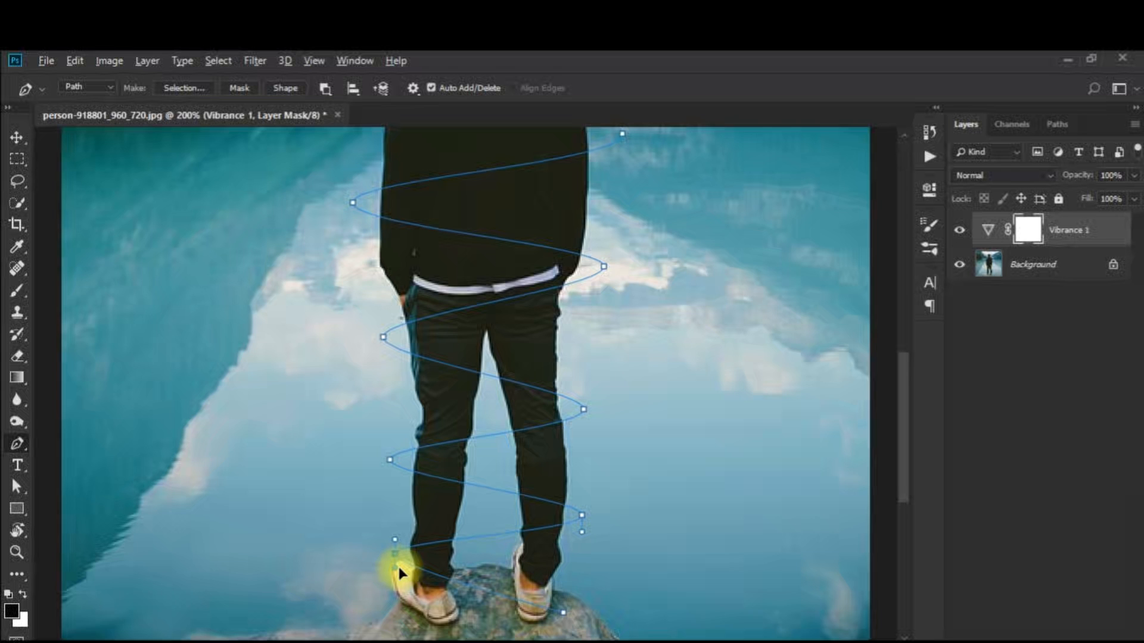
Add an empty layer above Vibrance 1 and set the Brush tool's tip size to 5 px.
key(ctrl+0)
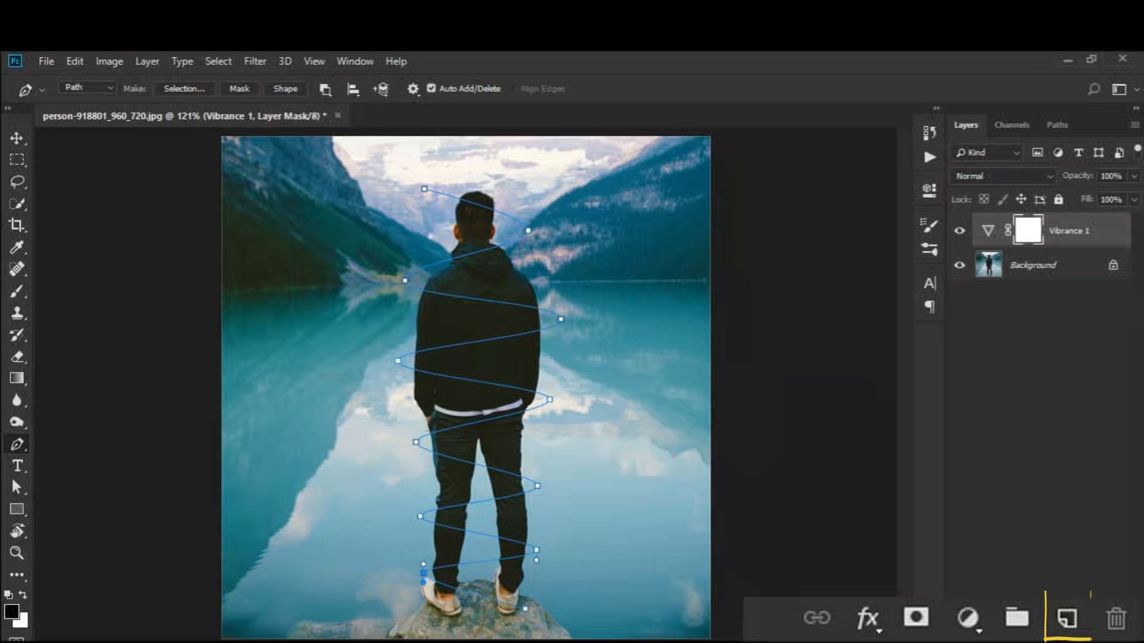
click(1068, 619)
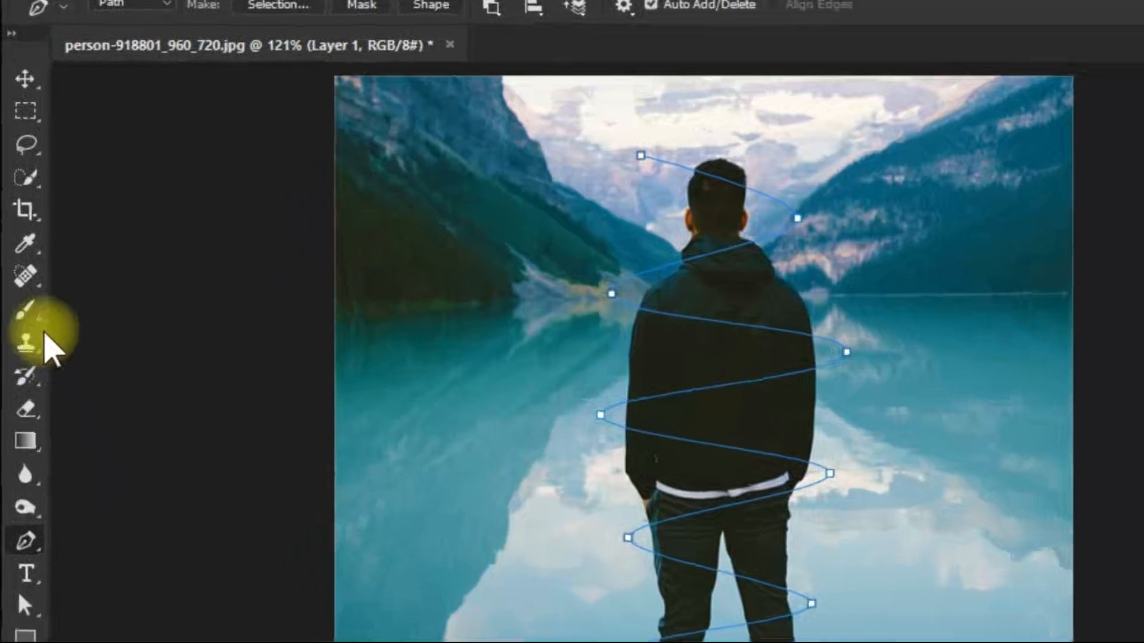
click(17, 292)
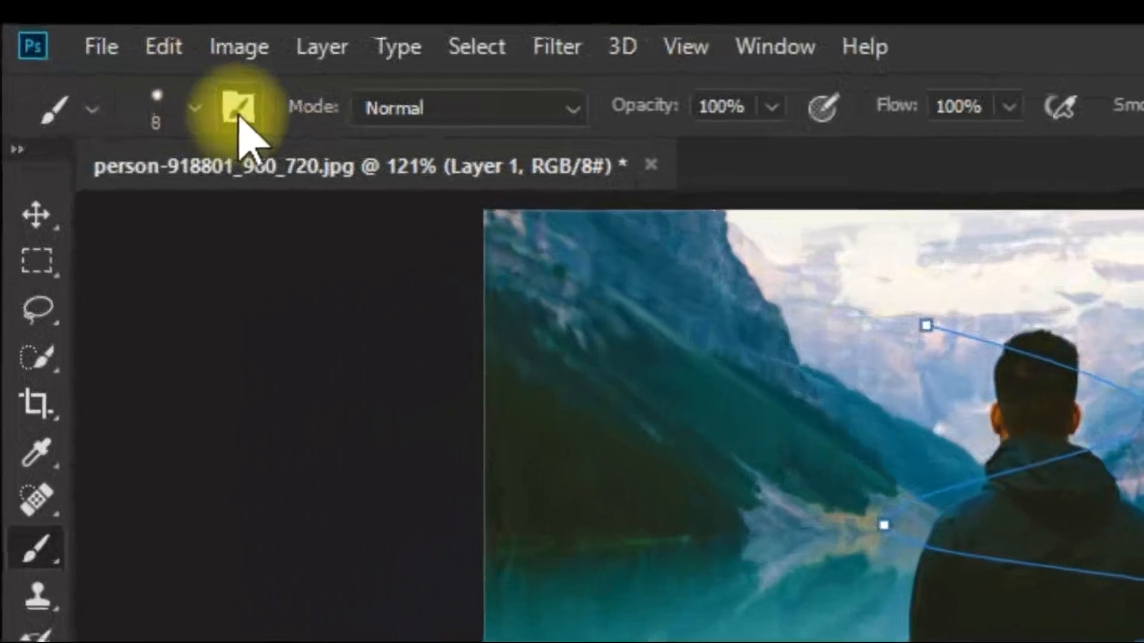
click(158, 98)
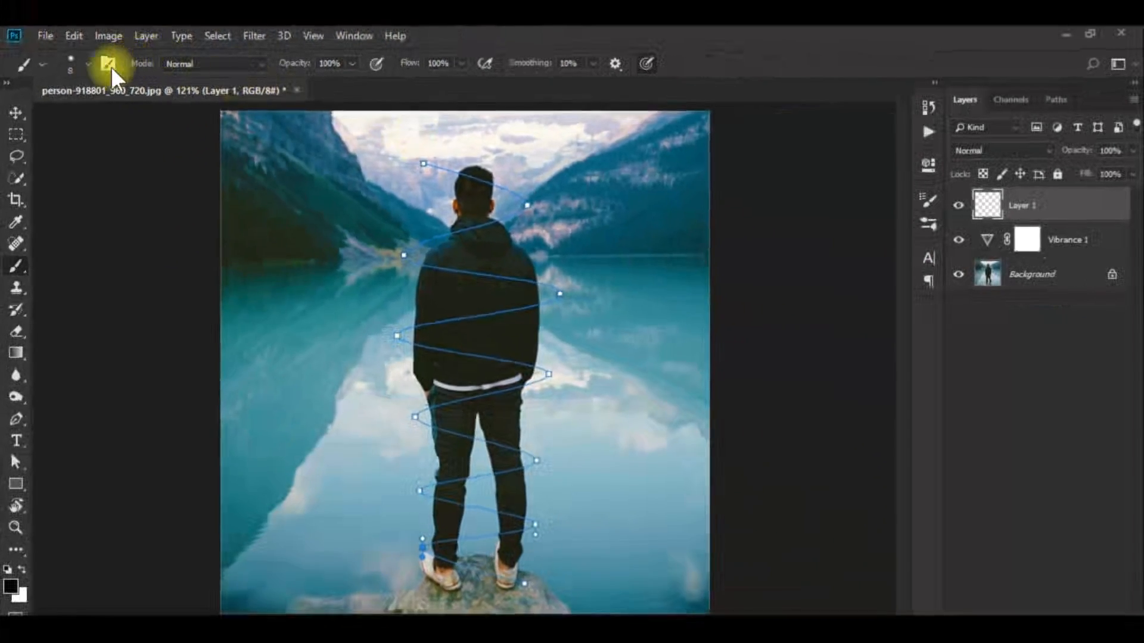
click(109, 65)
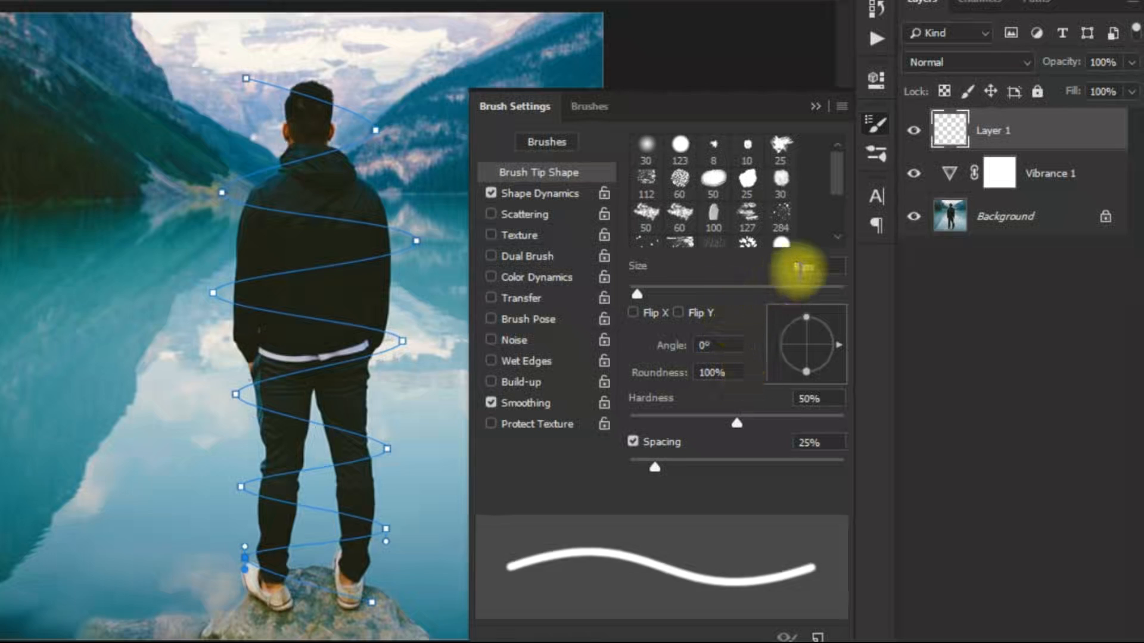
drag(636, 296, 634, 295)
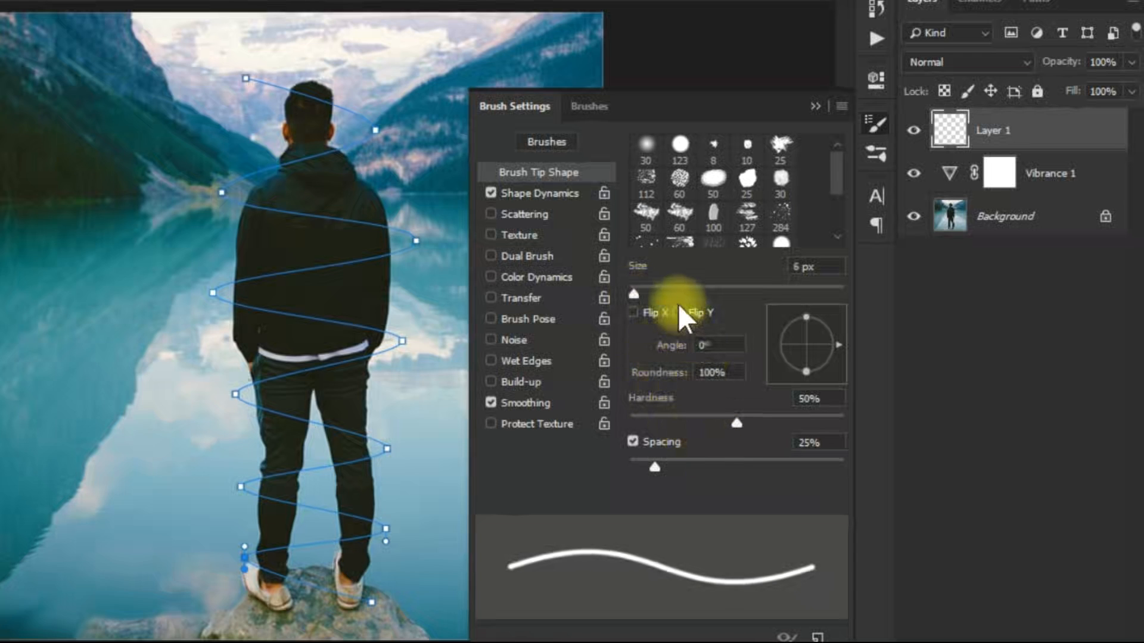
drag(634, 292, 633, 292)
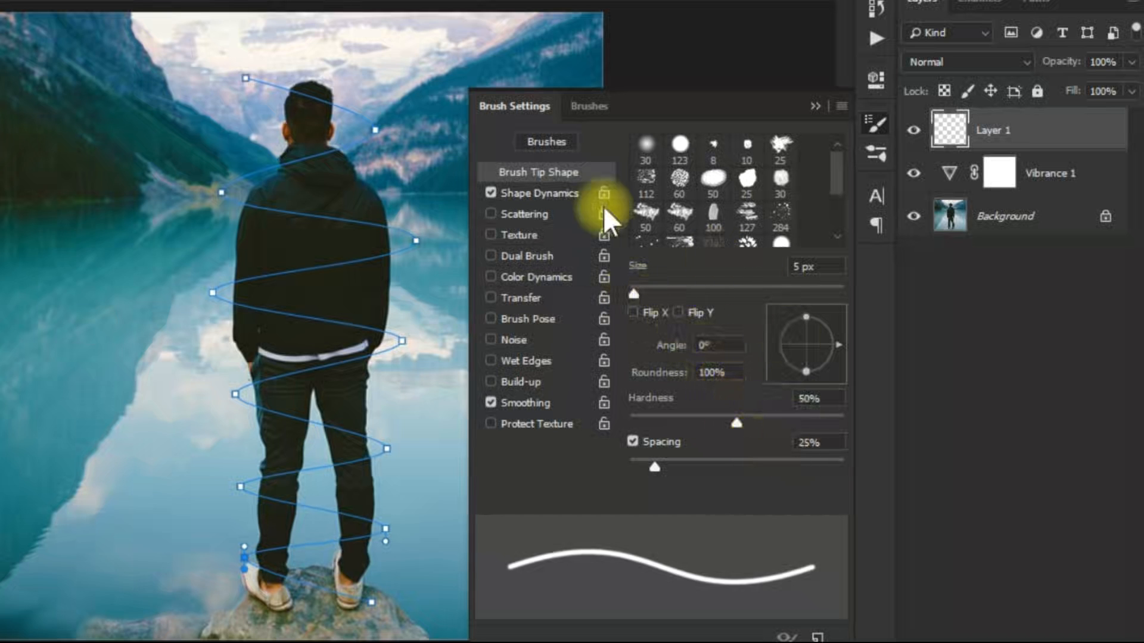
Set the size control in the brush's Shape Dynamics to Pen Pressure and close the brush settings.
click(538, 194)
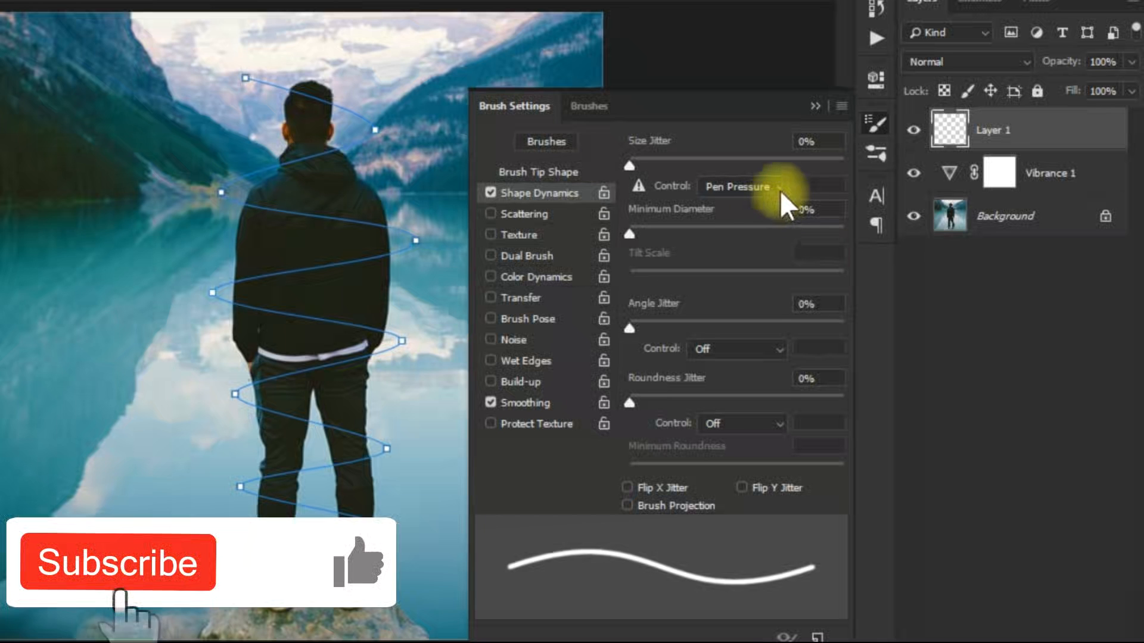
click(781, 189)
click(780, 189)
click(780, 188)
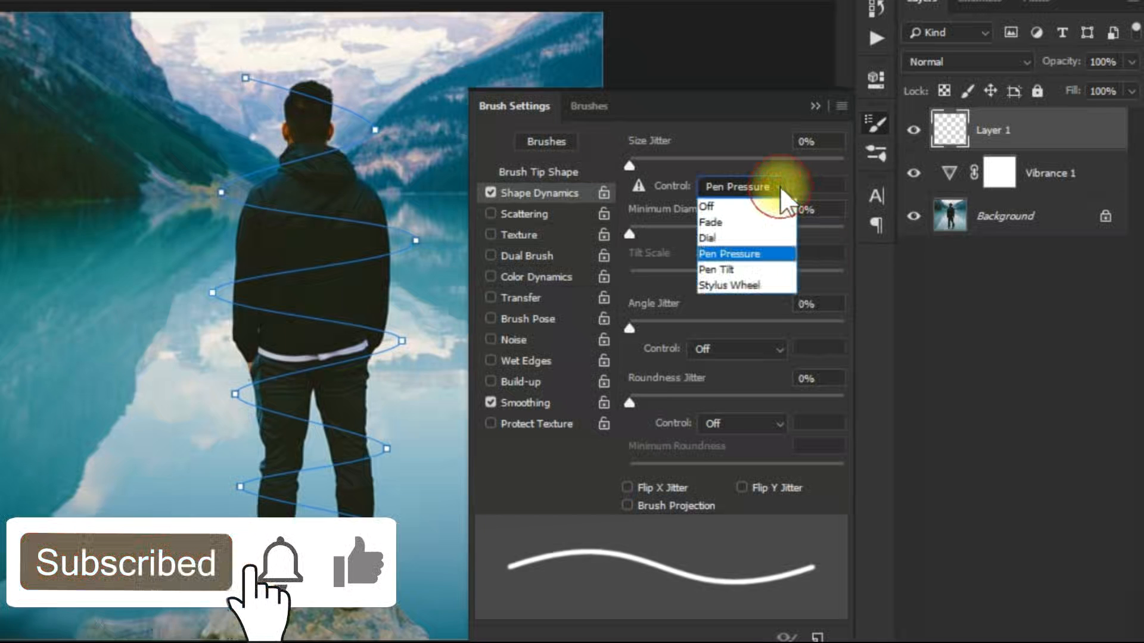
click(781, 188)
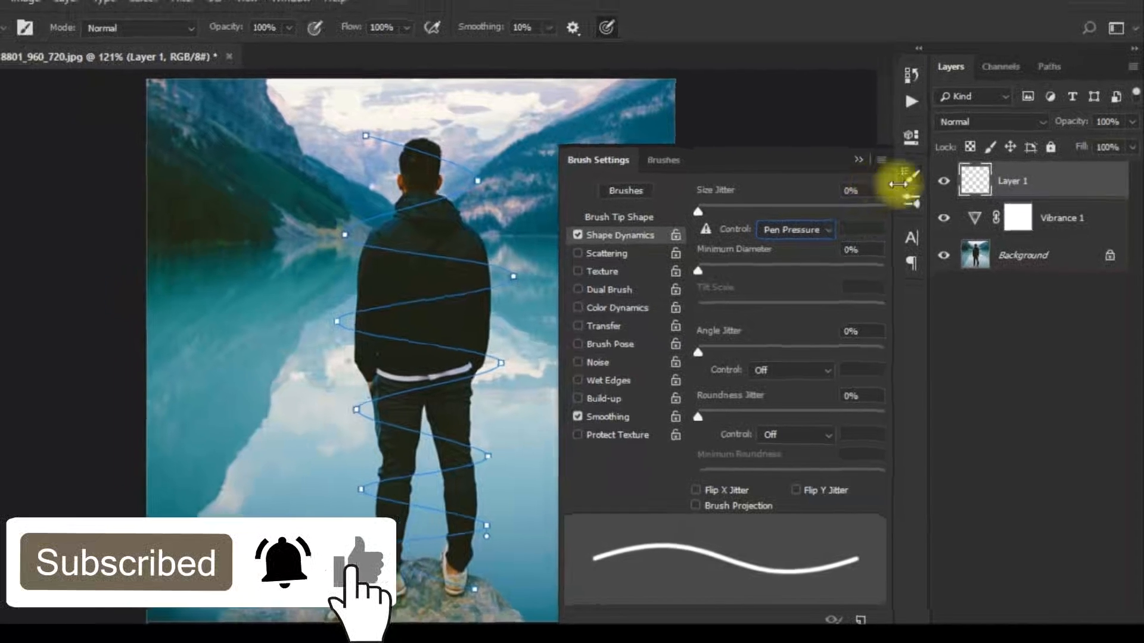
click(911, 177)
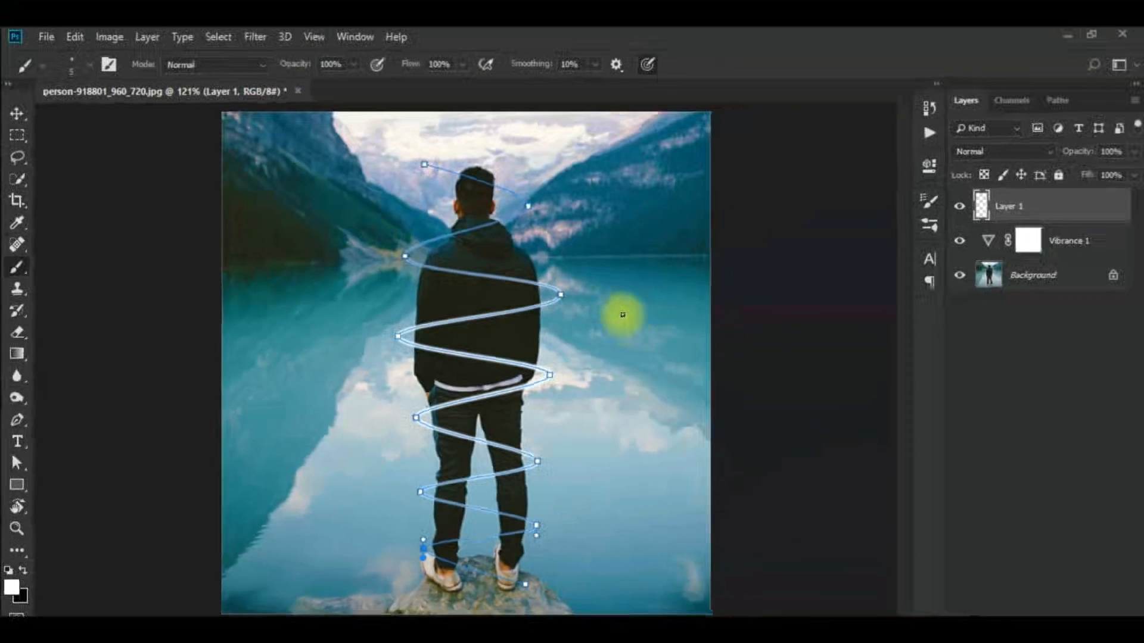
Stroke the zigzag path on Layer 1 with the white 5 px brush, and dismiss the path.
key(p)
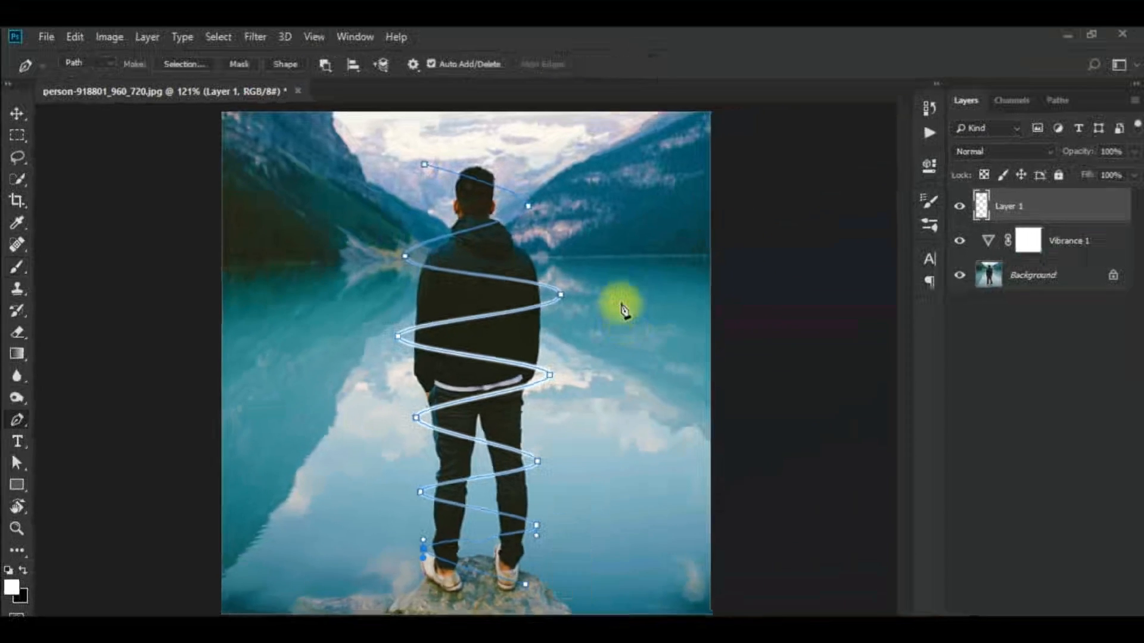
right_click(623, 308)
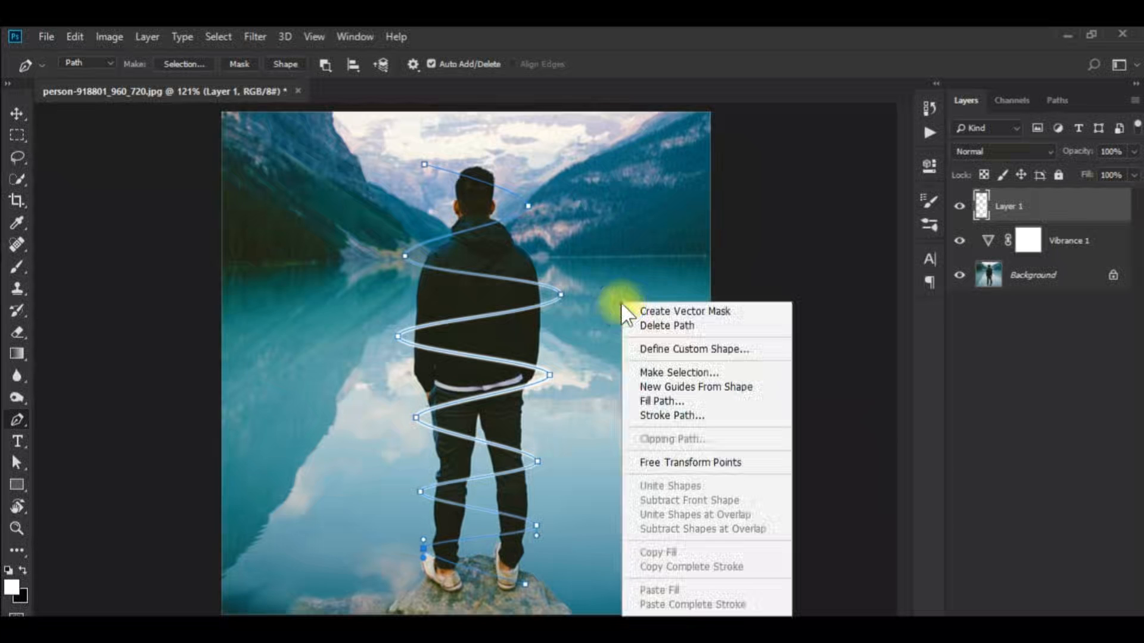
click(691, 409)
click(677, 215)
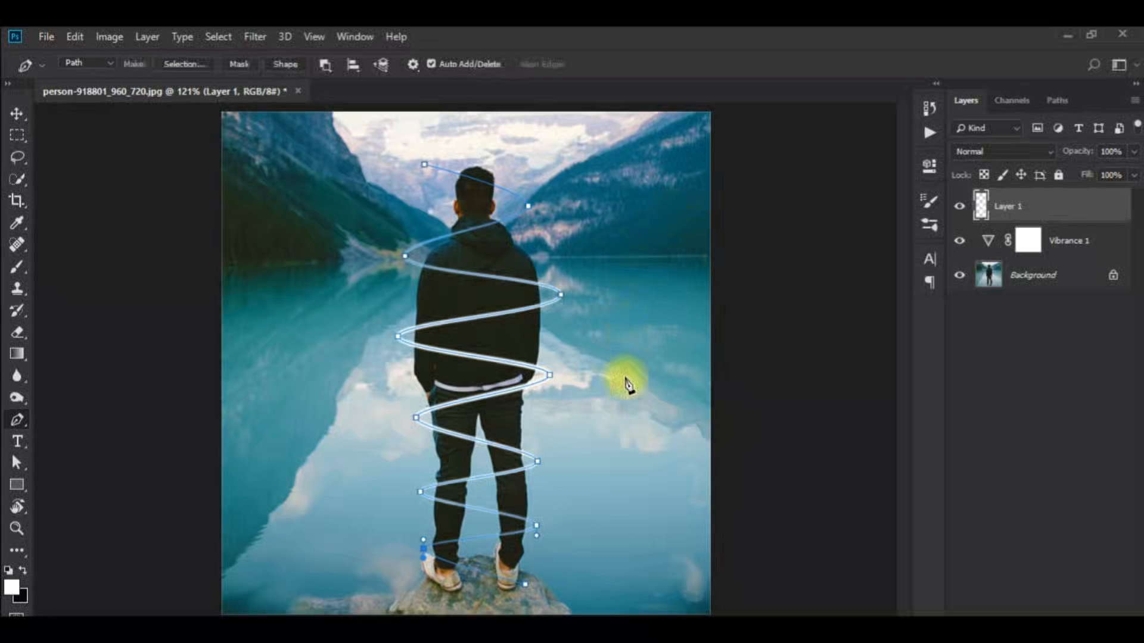
key(Return)
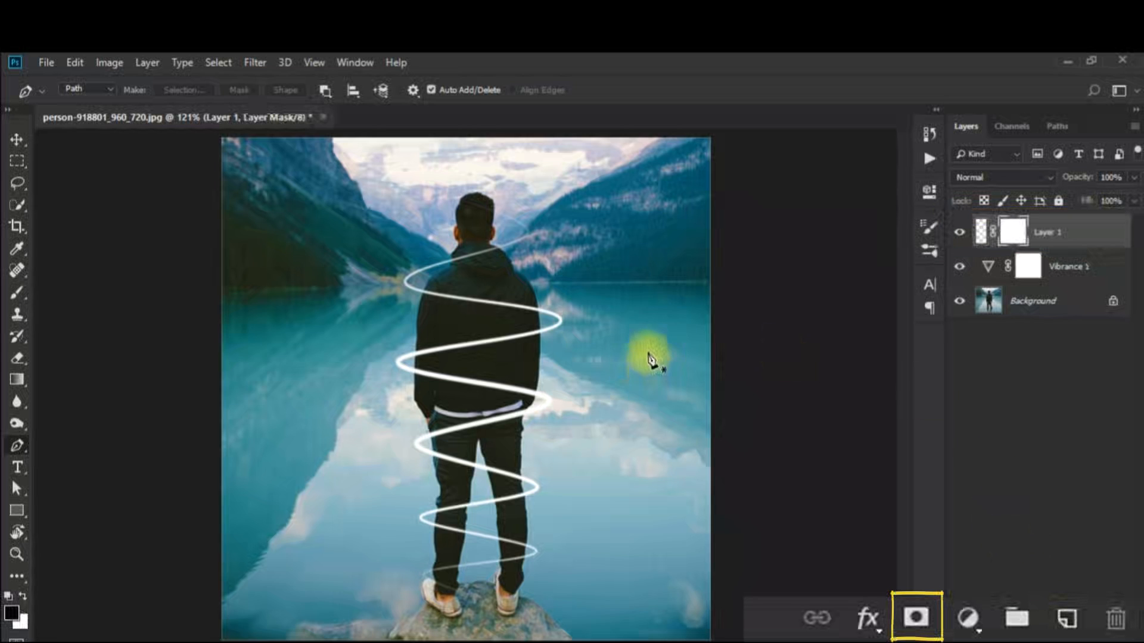
Paint black on Layer 1's mask to hide the white line where it crosses the man's hood.
key(z)
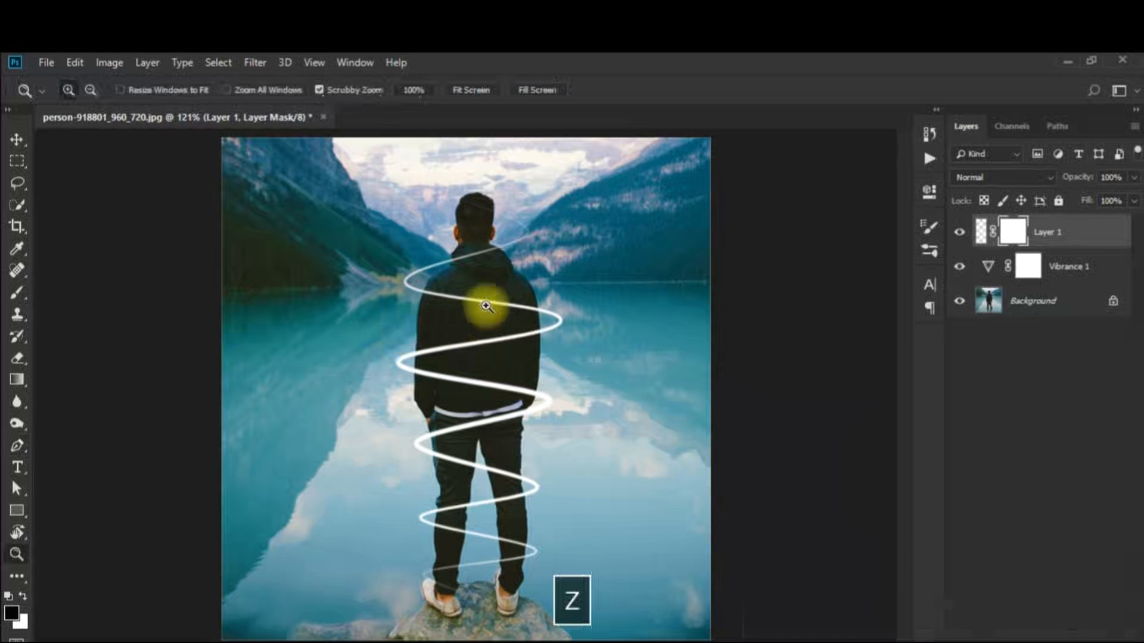
click(486, 299)
click(490, 294)
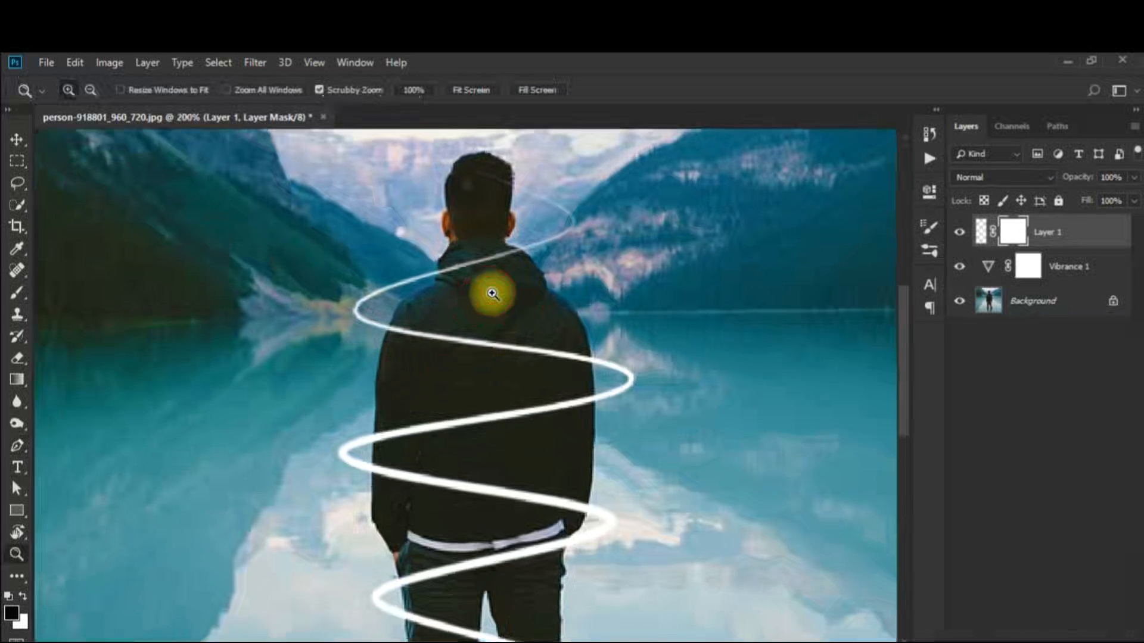
key(b)
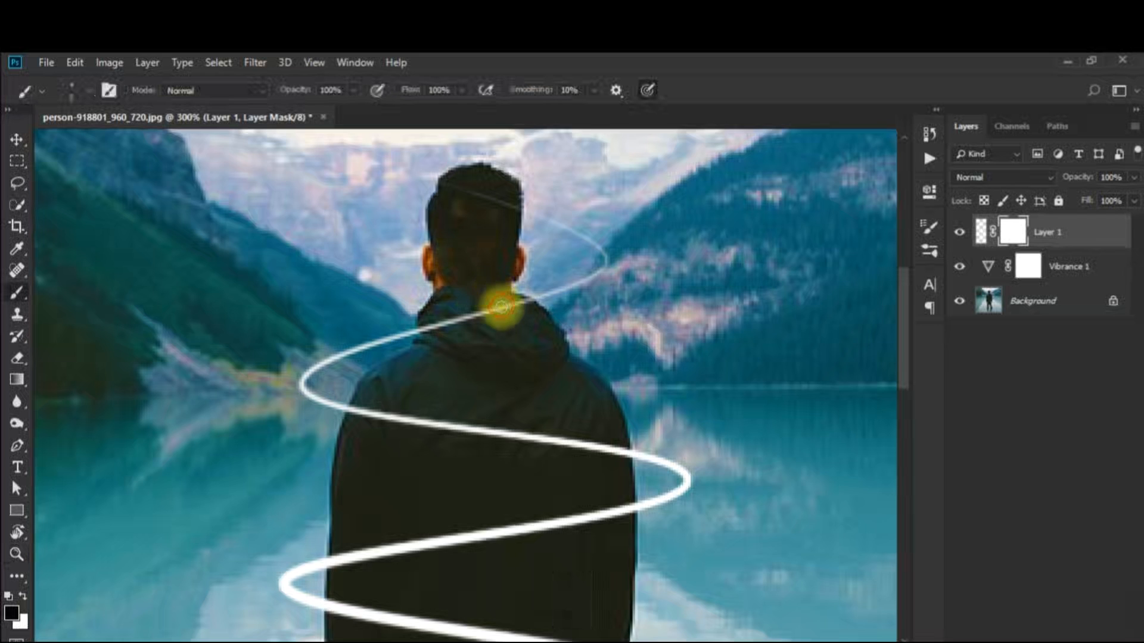
drag(501, 307, 461, 317)
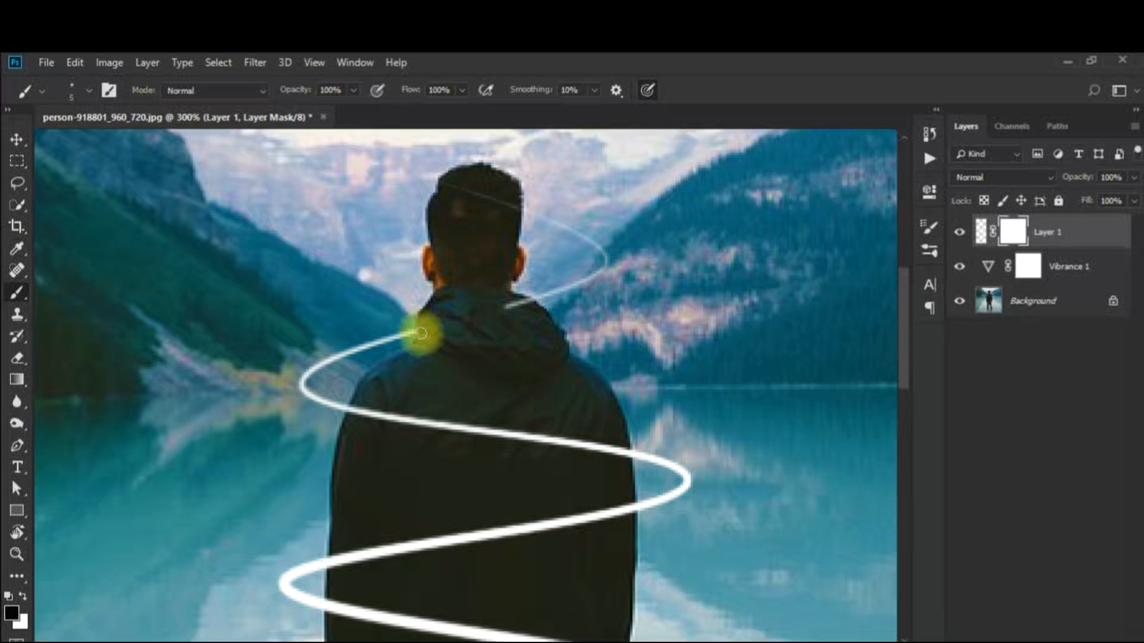
drag(421, 334, 510, 306)
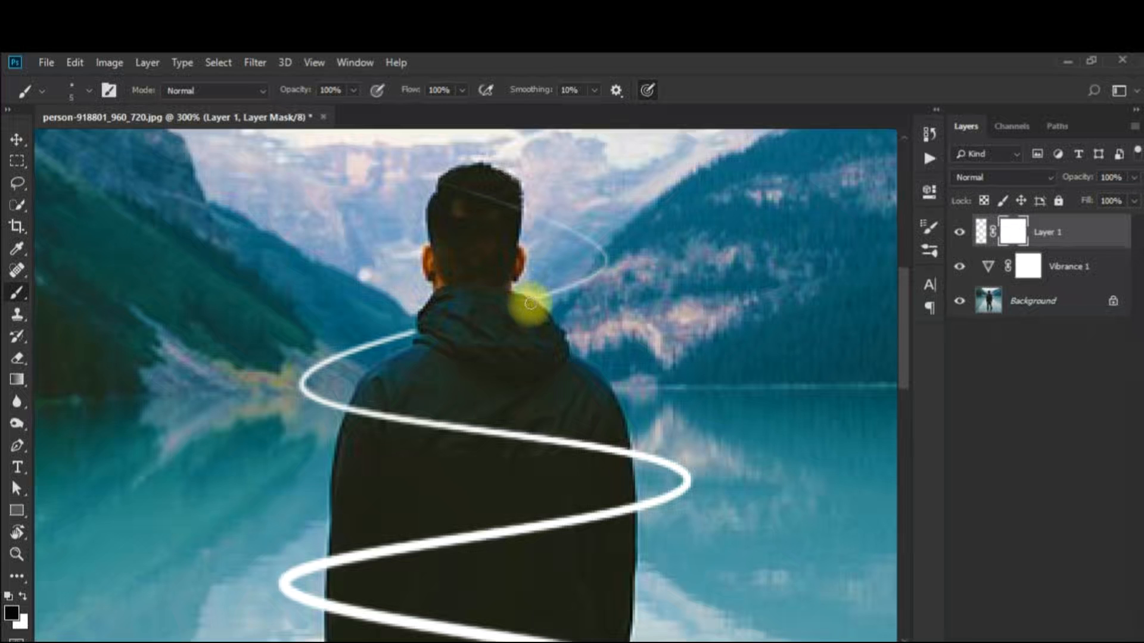
Mask out the line's rising stretches across the back of the jacket and across the hips just below the belt.
scroll(434, 447, down, 3)
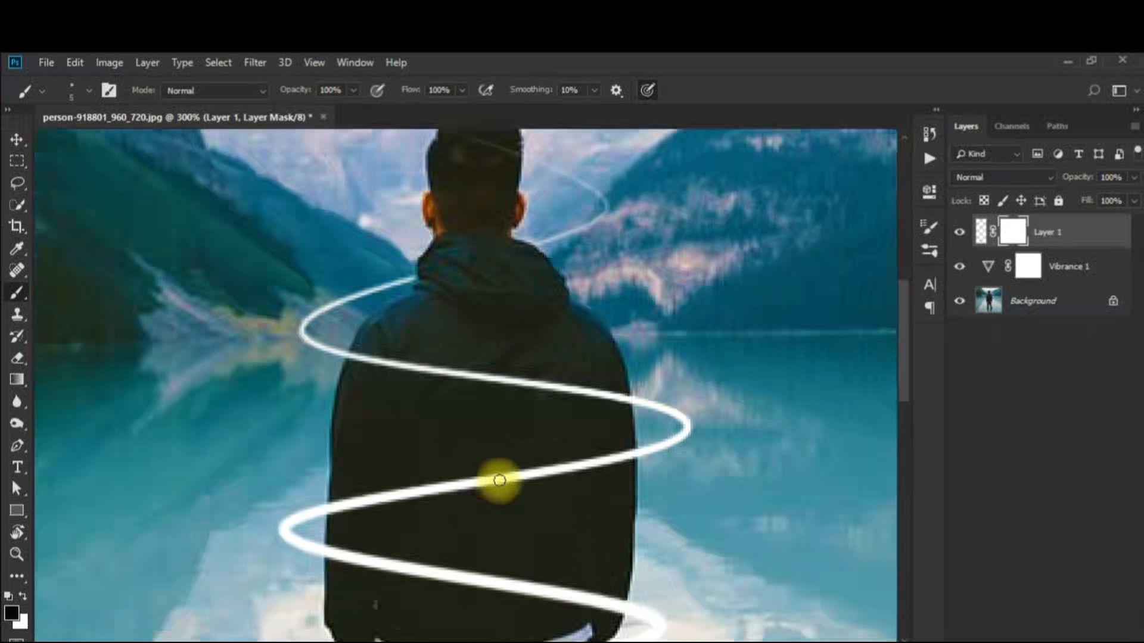
mouse_move(546, 483)
mouse_down()
mouse_move(593, 468)
mouse_move(622, 431)
mouse_up()
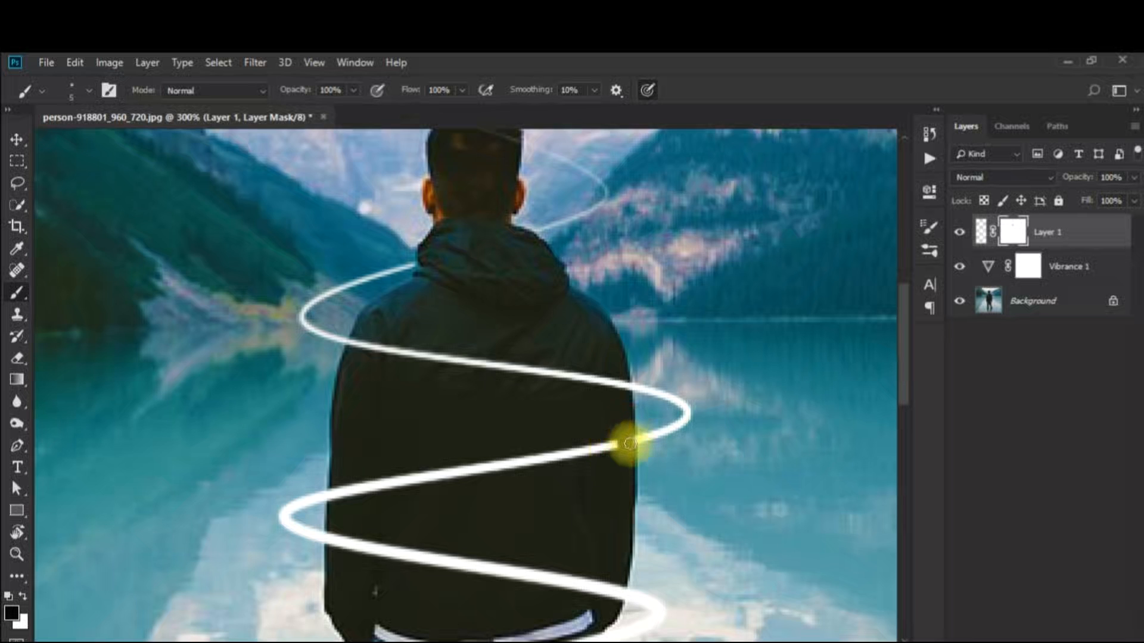
mouse_move(629, 455)
mouse_down()
mouse_move(429, 474)
mouse_move(606, 469)
mouse_move(530, 464)
mouse_move(572, 449)
mouse_move(509, 461)
mouse_move(575, 460)
mouse_move(467, 486)
mouse_move(330, 485)
mouse_up()
scroll(595, 491, down, 2)
scroll(595, 491, down, 5)
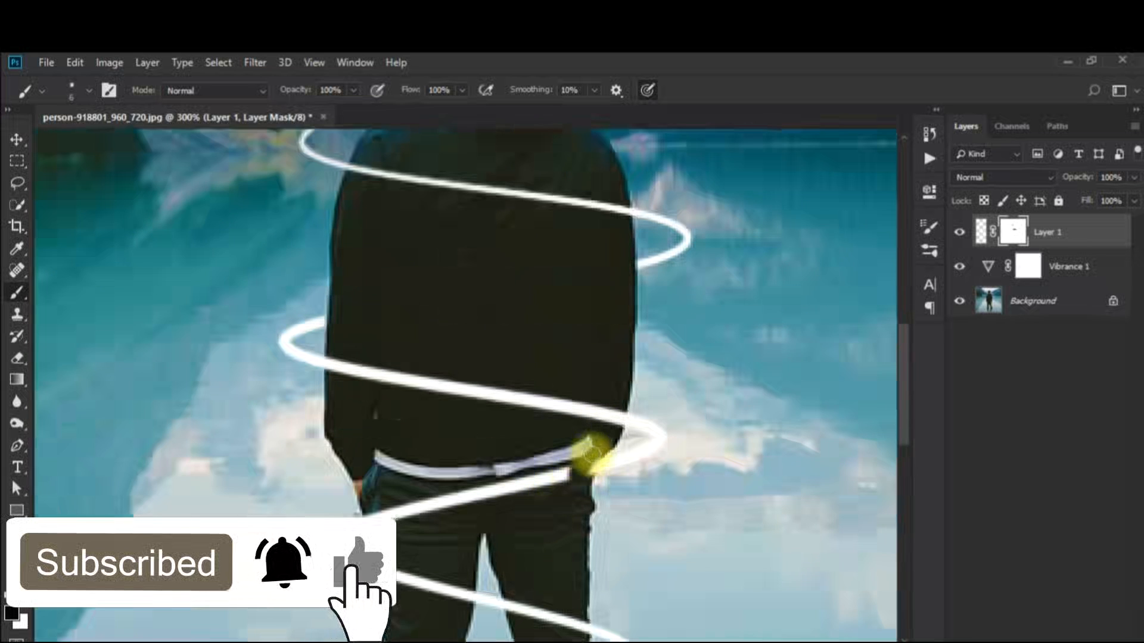
scroll(380, 520, down, 7)
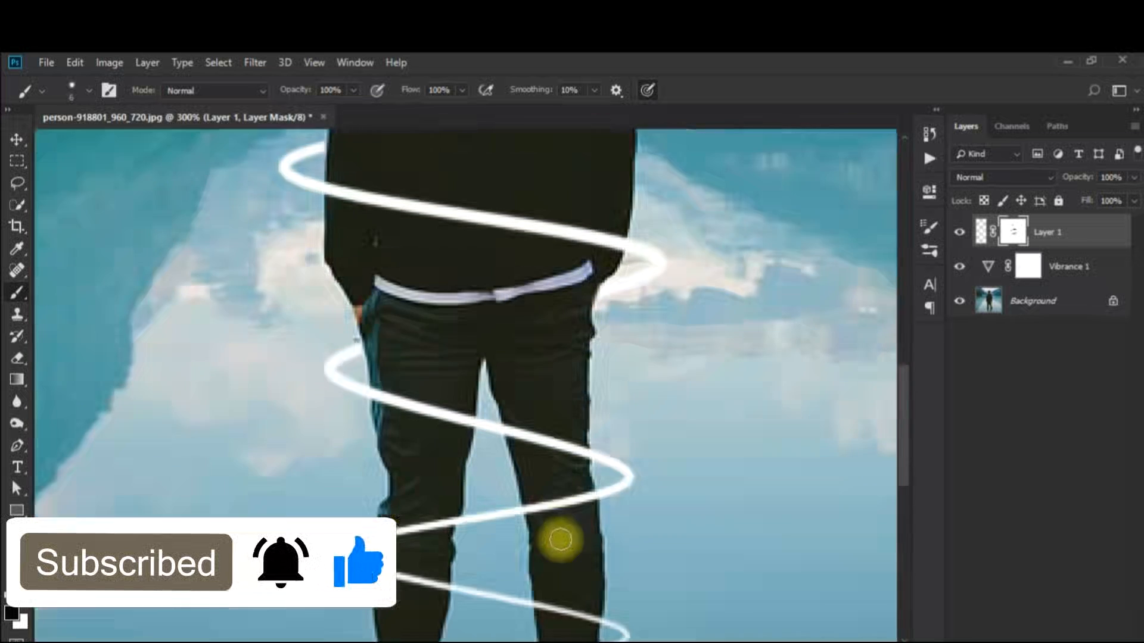
Mask out the line across the right knee, just below the left knee and across the lower right leg.
mouse_move(556, 538)
mouse_down()
mouse_move(581, 495)
mouse_move(530, 498)
mouse_up()
scroll(531, 498, down, 5)
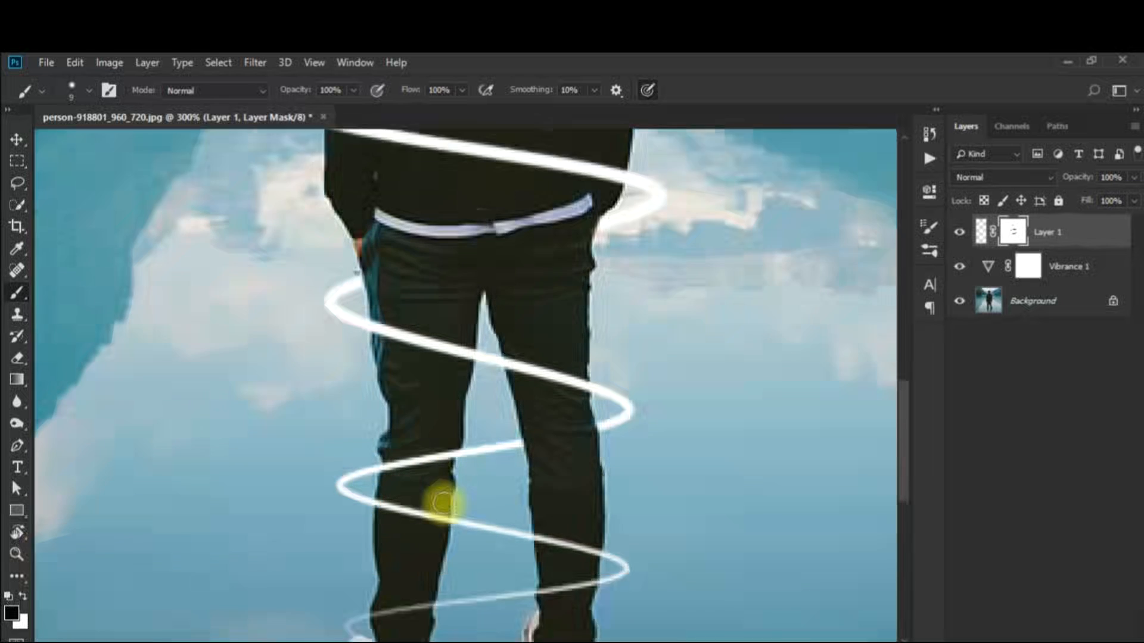
mouse_move(403, 475)
mouse_down()
mouse_move(438, 460)
mouse_move(387, 436)
mouse_move(434, 449)
mouse_up()
scroll(575, 477, down, 2)
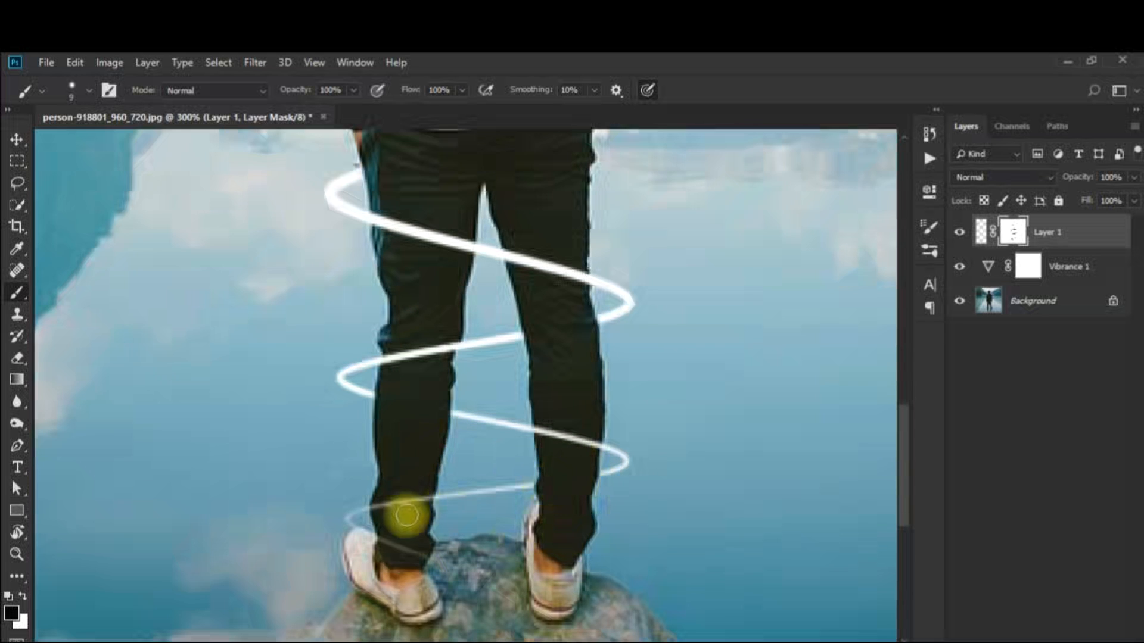
scroll(745, 468, up, 2)
key(ctrl+0)
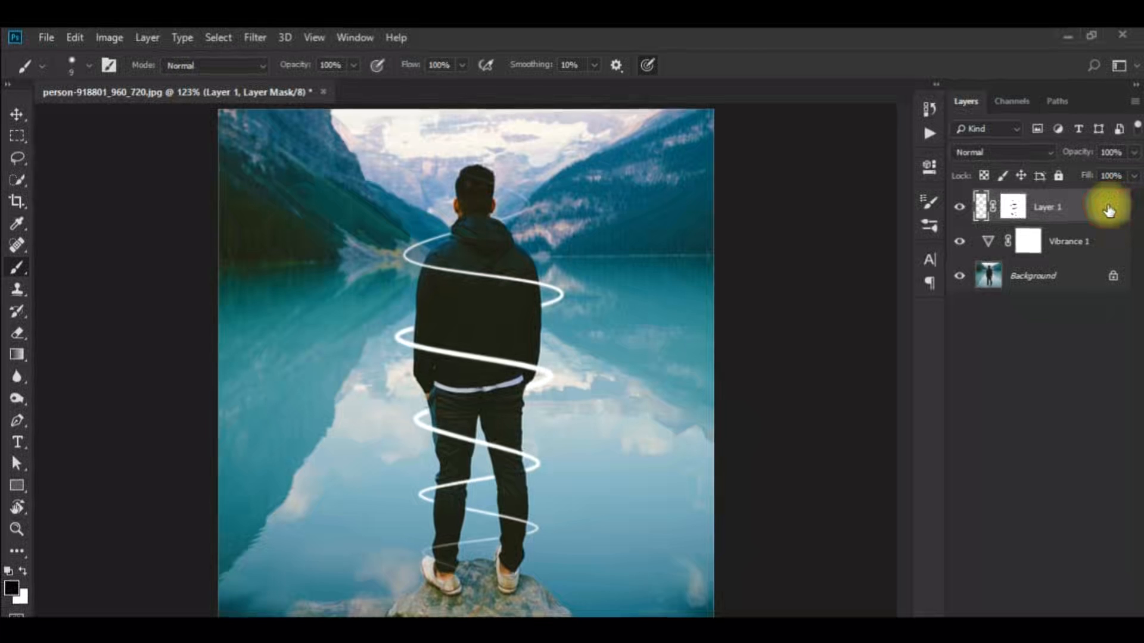
Add a magenta Outer Glow layer style to Layer 1.
key(h)
key(x)
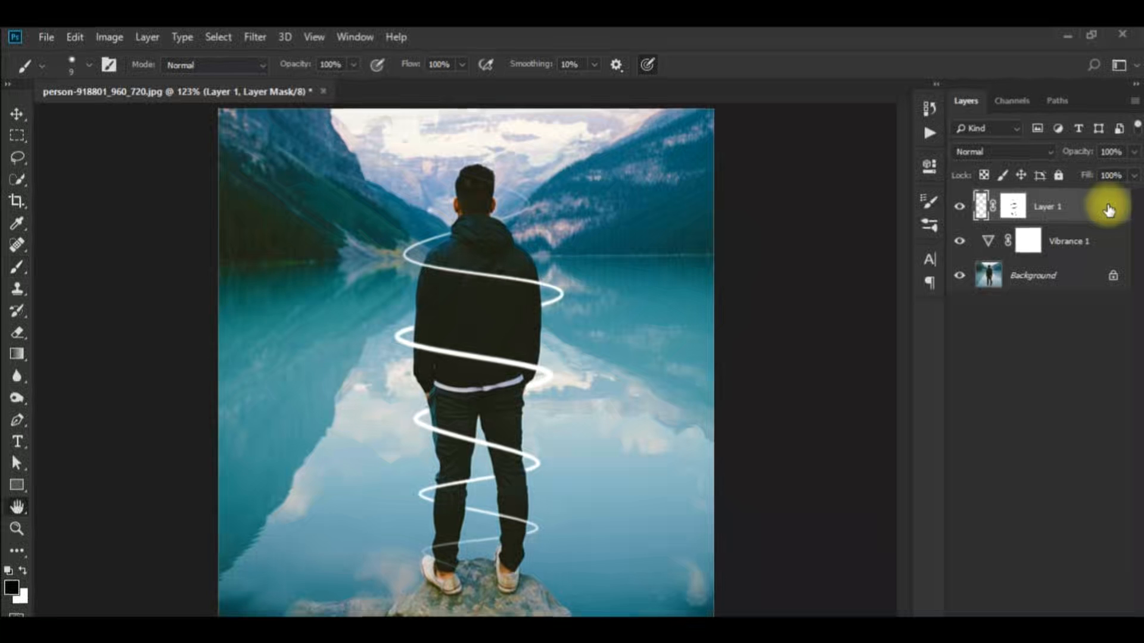
double_click(1107, 208)
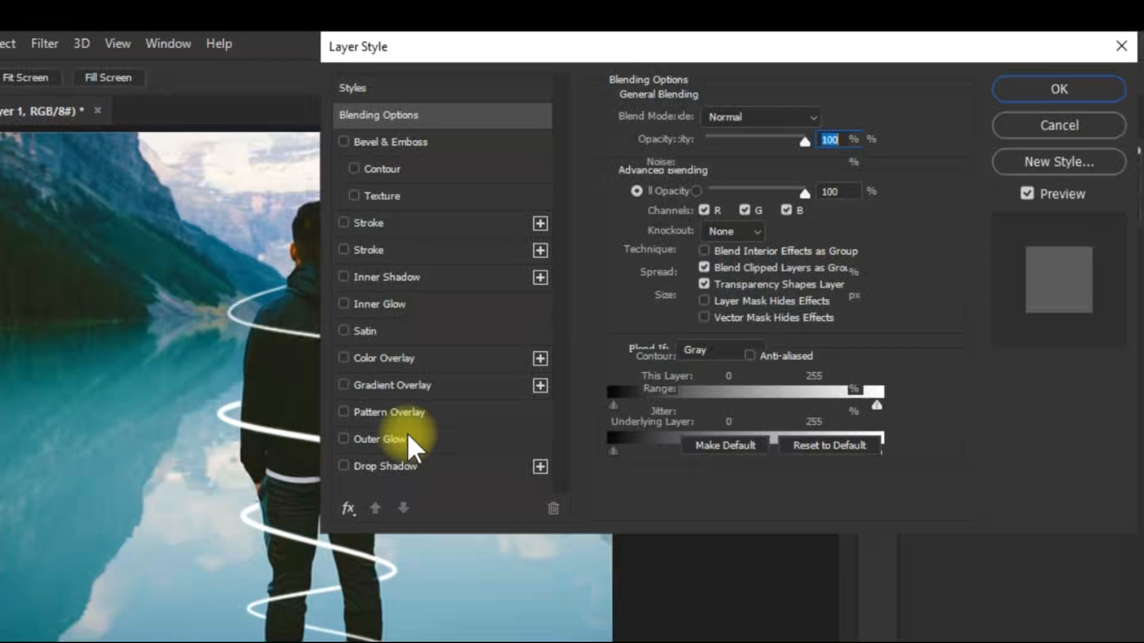
click(409, 439)
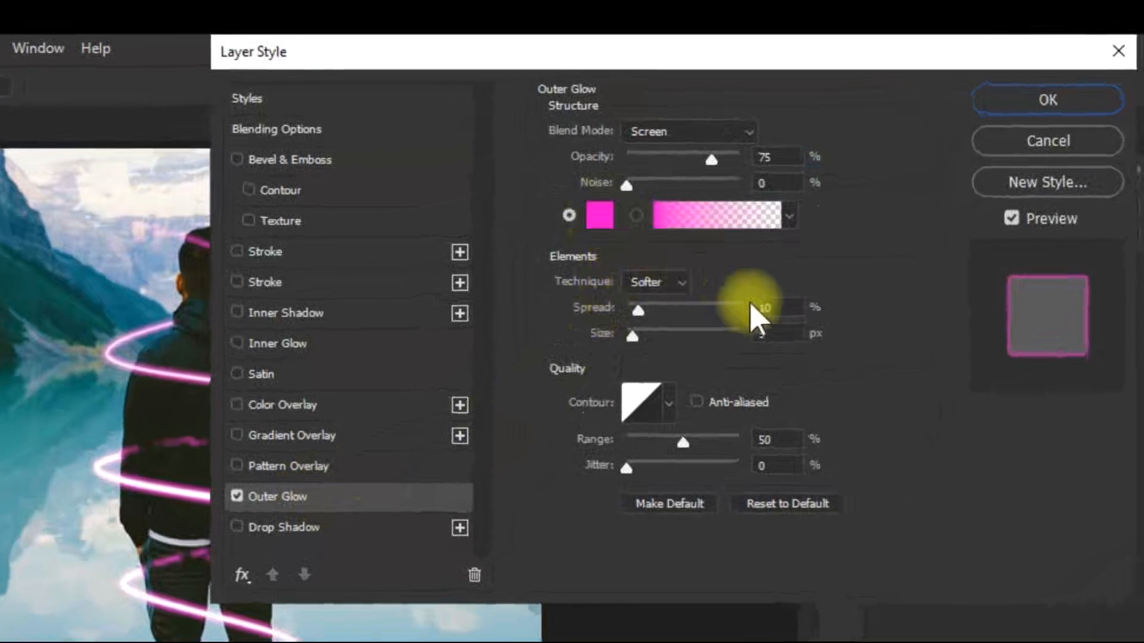
Set the outer glow's spread to 5% and size to 5 px, keeping the Softer technique.
double_click(784, 308)
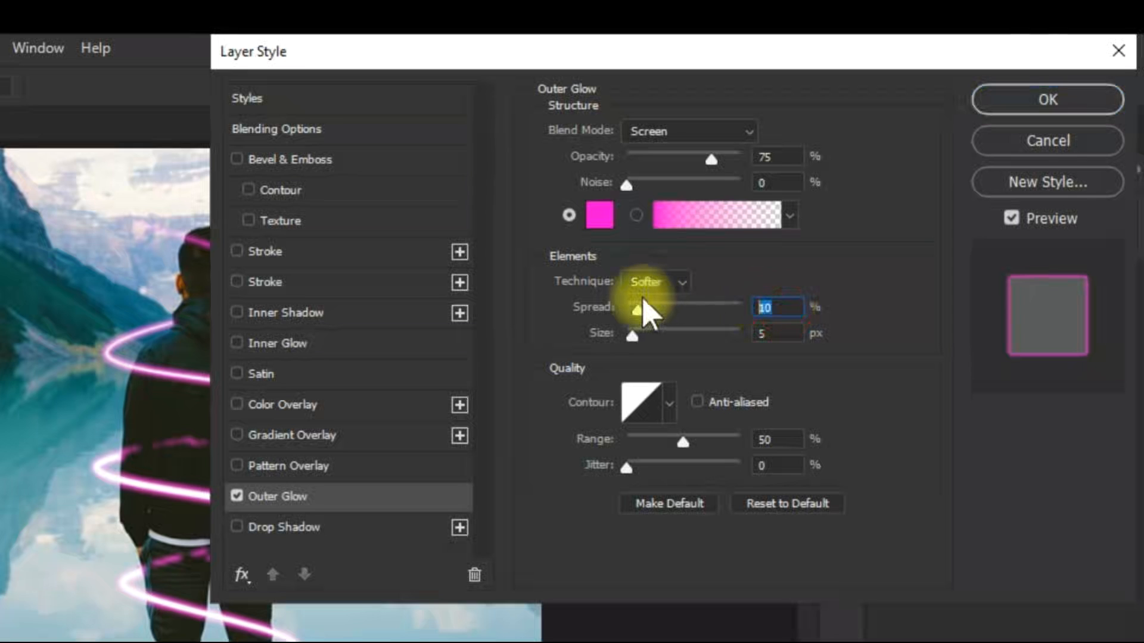
text(5)
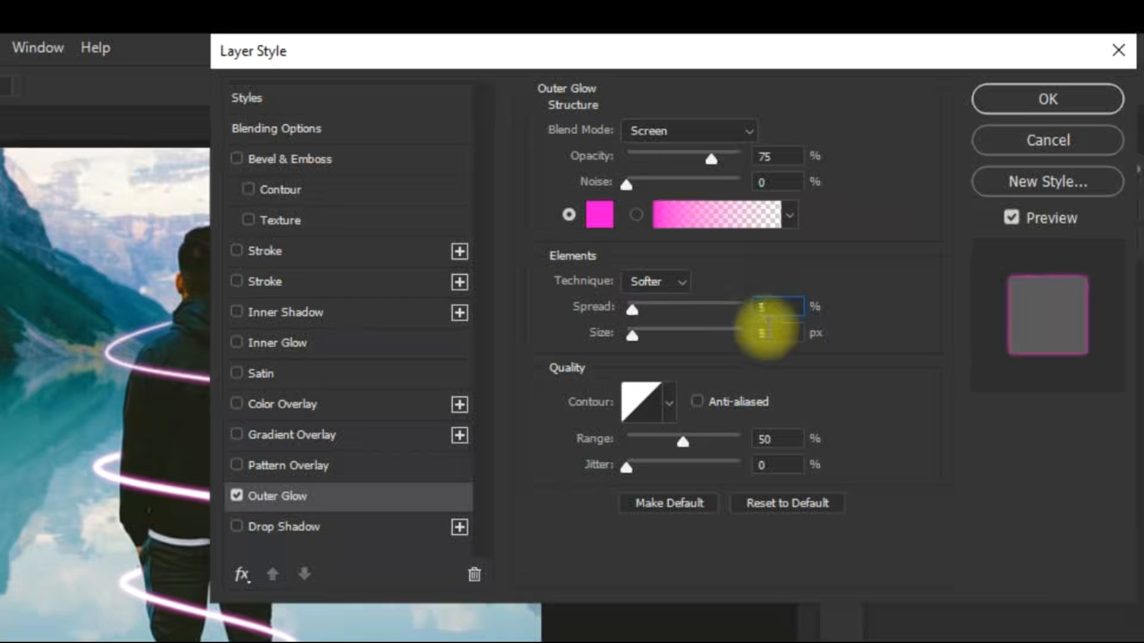
drag(632, 338, 628, 337)
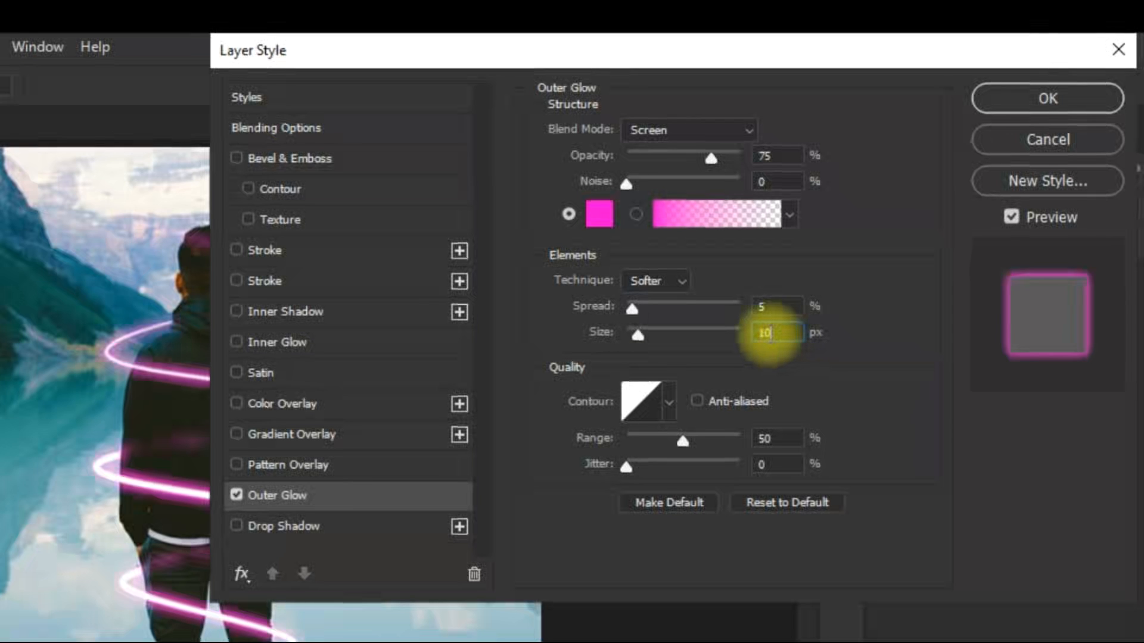
drag(770, 334, 631, 335)
text(5)
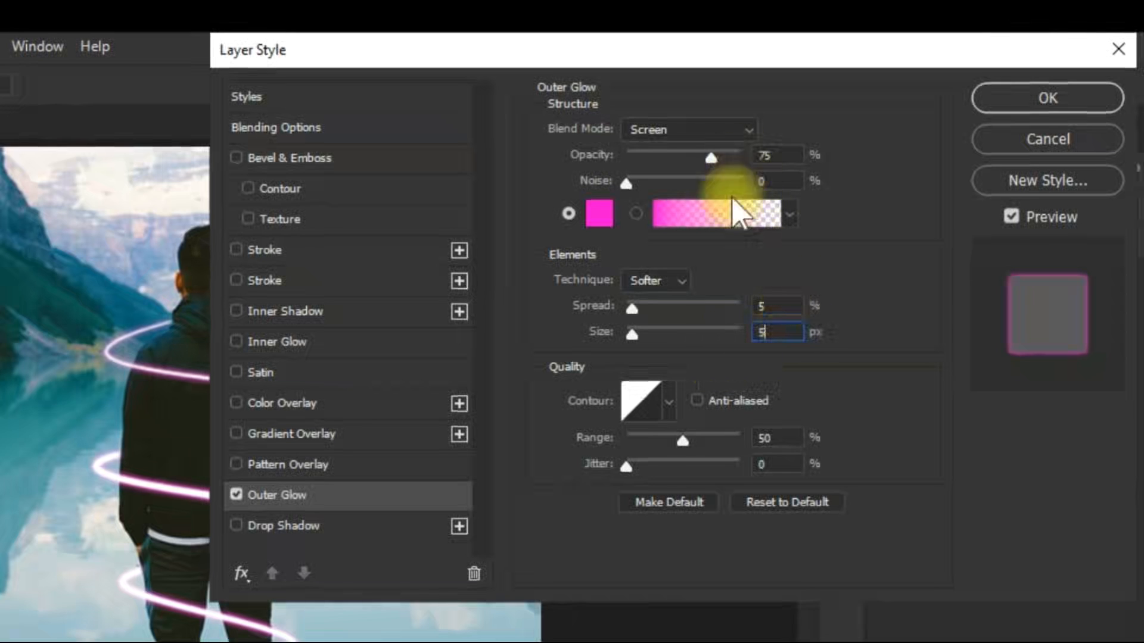
click(681, 280)
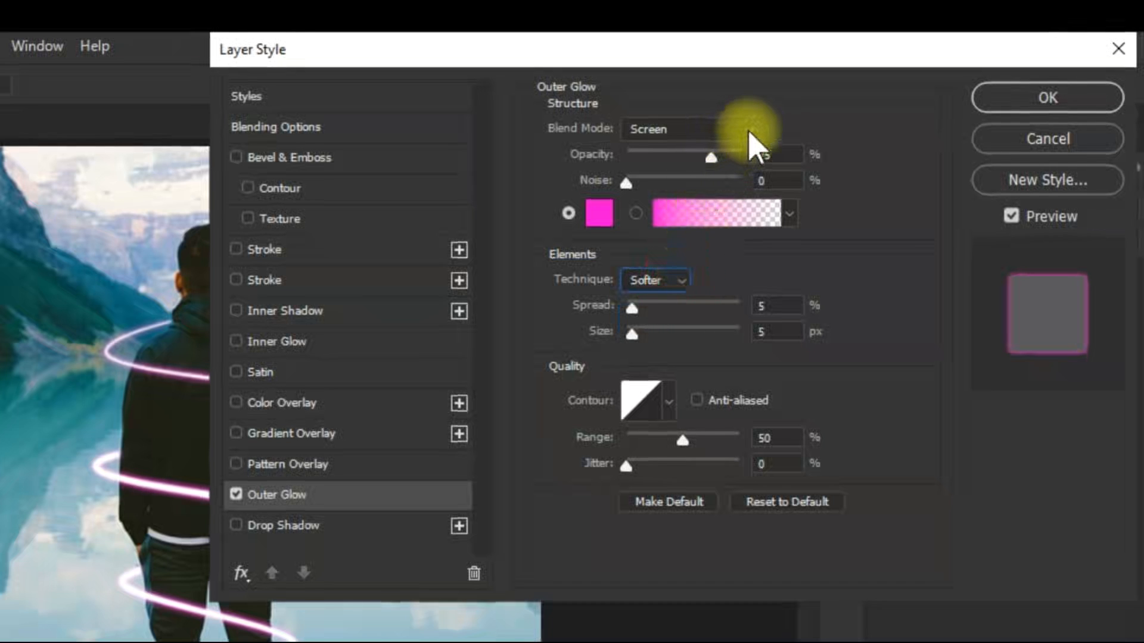
Apply the outer glow, duplicate Layer 1, and shift the copy upward to form a second parallel spiral.
click(1067, 98)
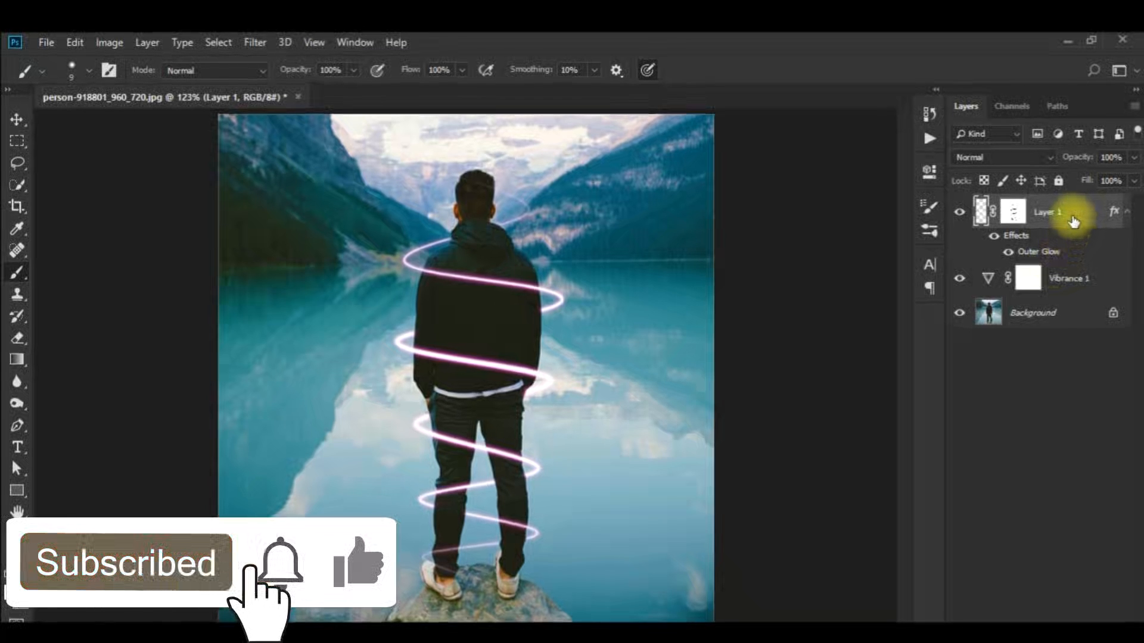
key(ctrl+j)
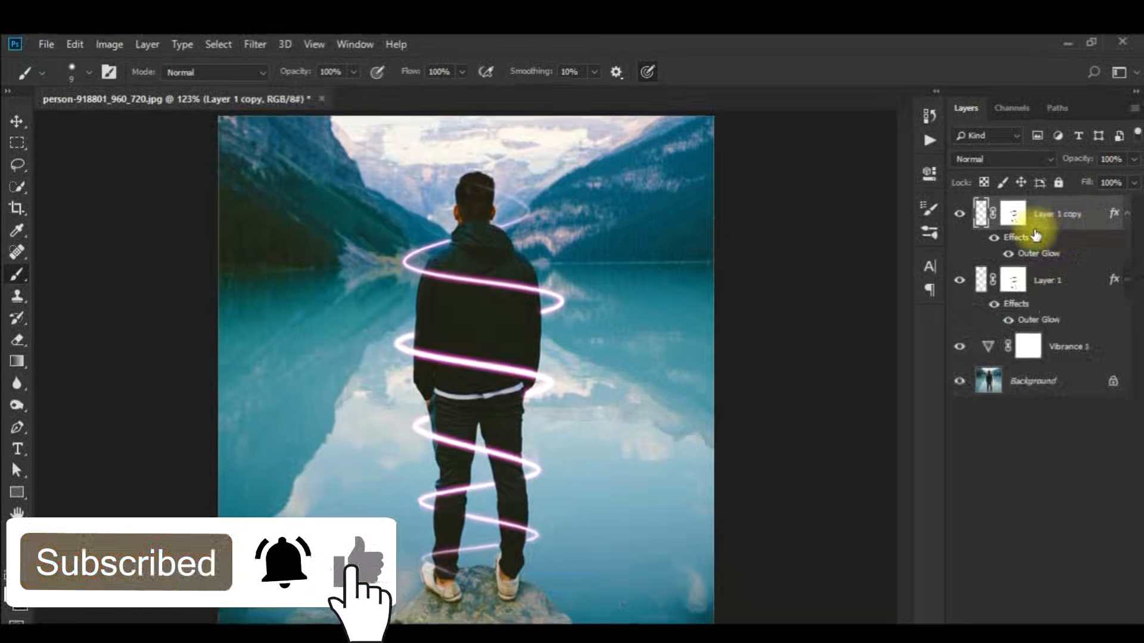
key(shift+Up)
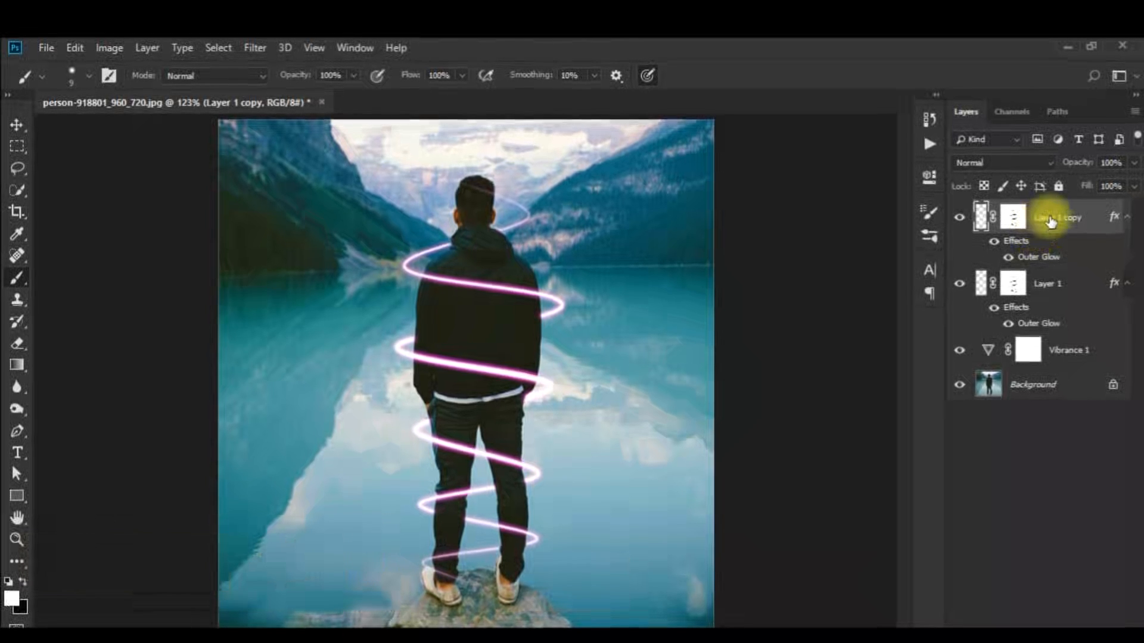
key(v)
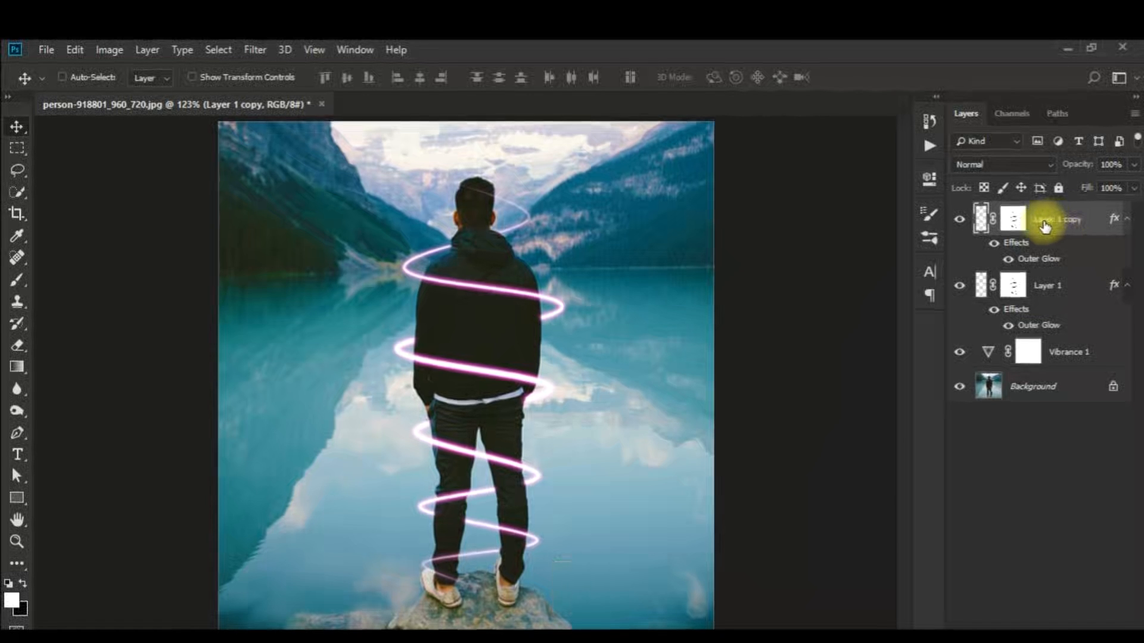
key(shift+Up)
key(shift+Up)
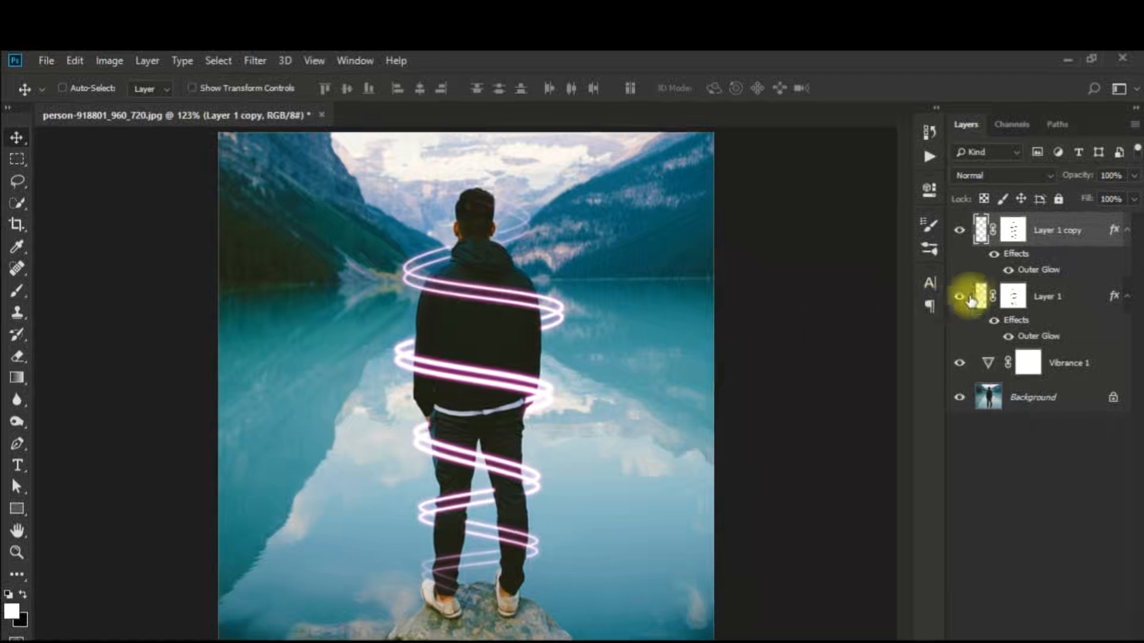
Change the Outer Glow color of Layer 1 copy to cyan, 00f0ff.
double_click(1098, 235)
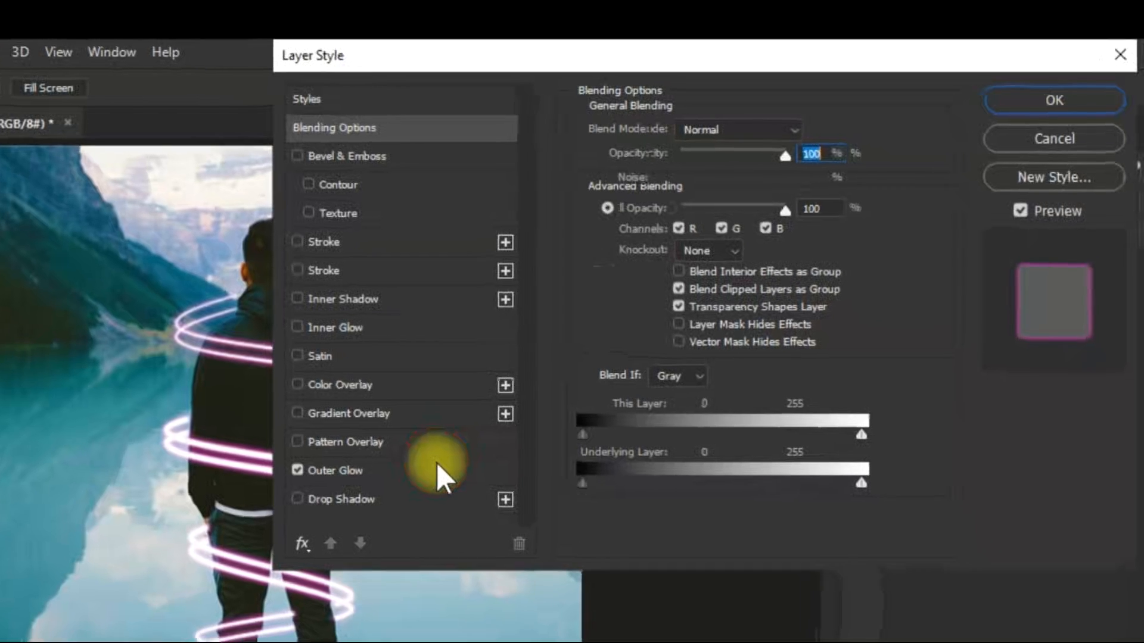
click(487, 442)
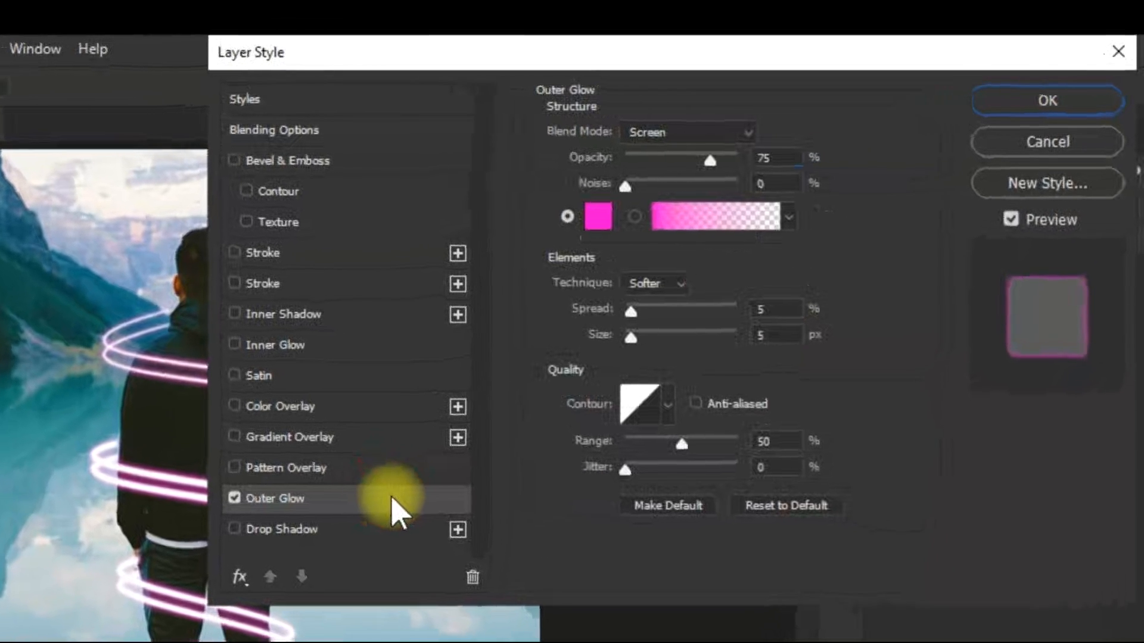
click(596, 217)
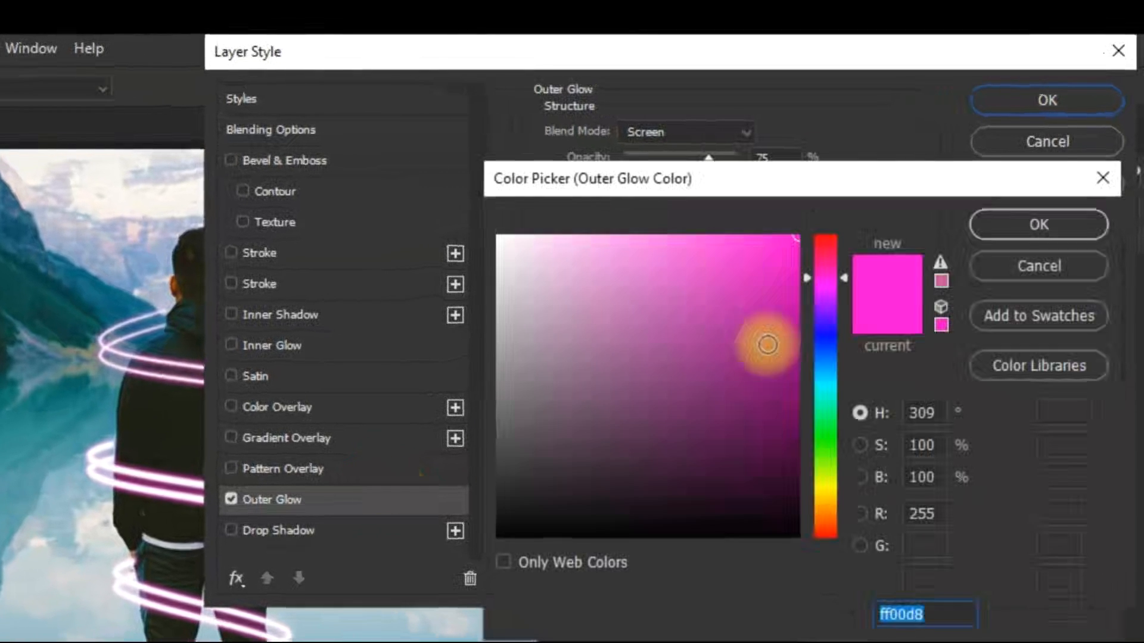
click(826, 384)
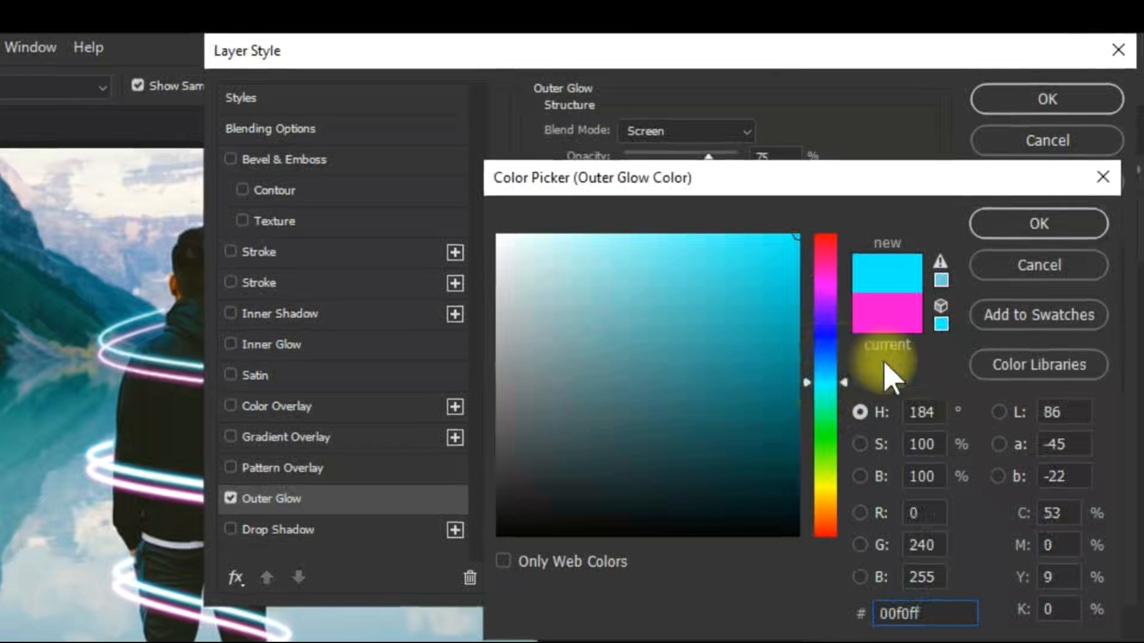
click(1034, 227)
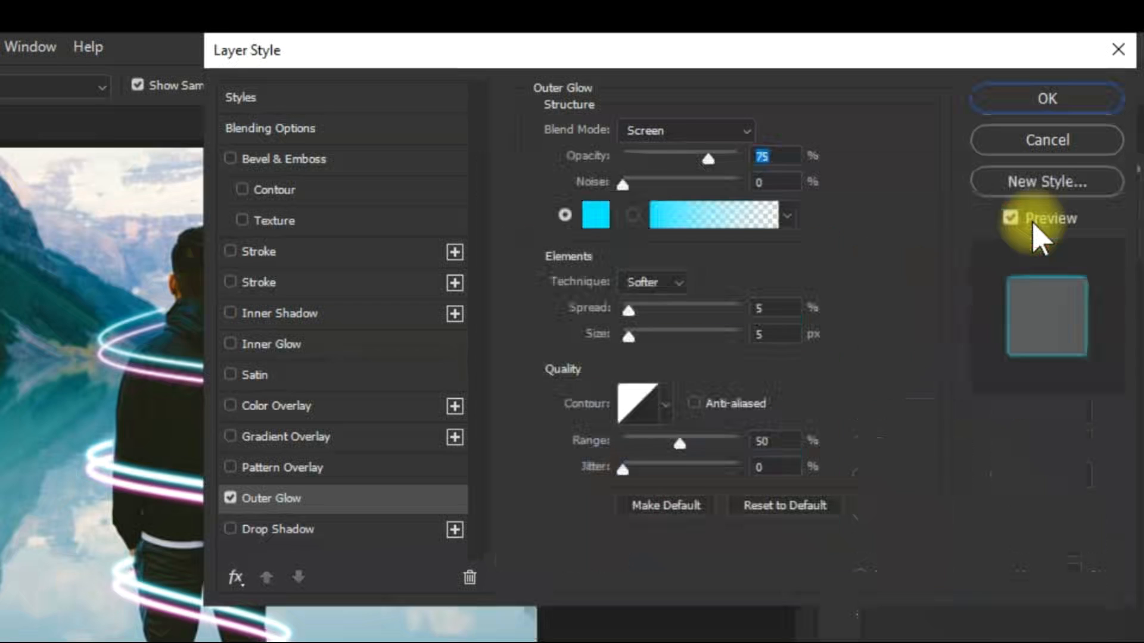
click(1060, 99)
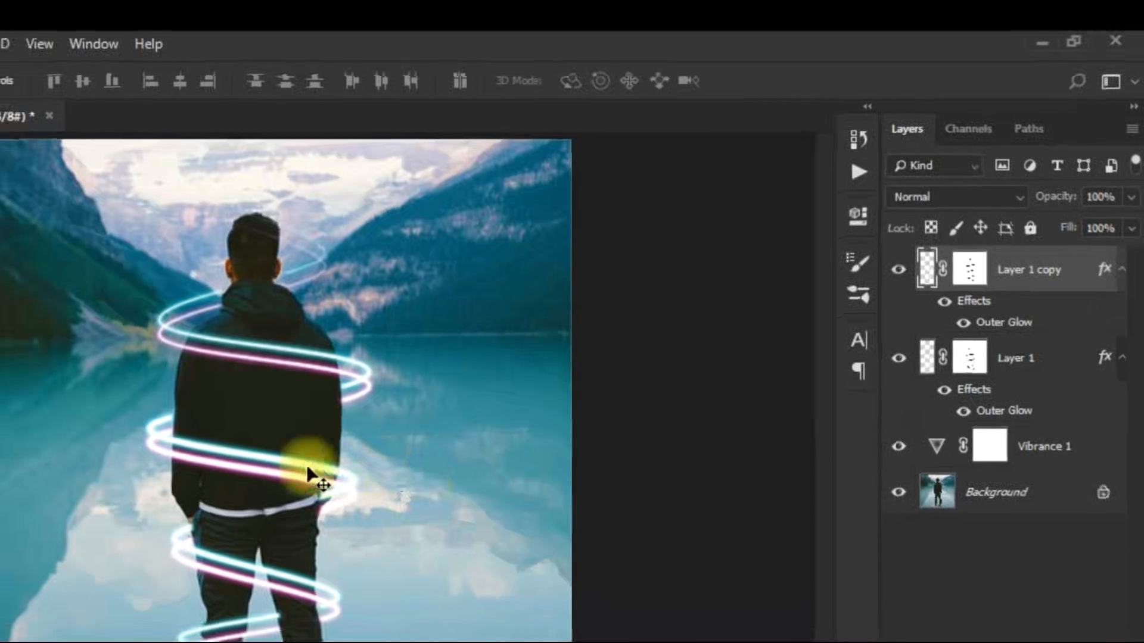
Paint white on the Layer 1 copy mask to extend the cyan line to the left edge of the hood.
key(z)
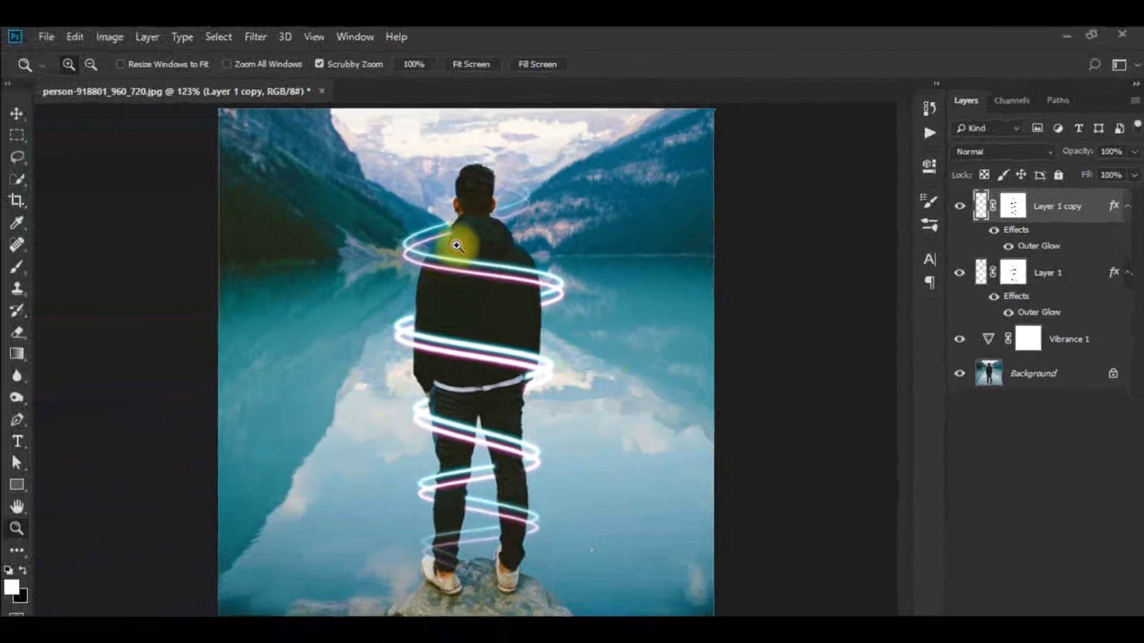
click(435, 275)
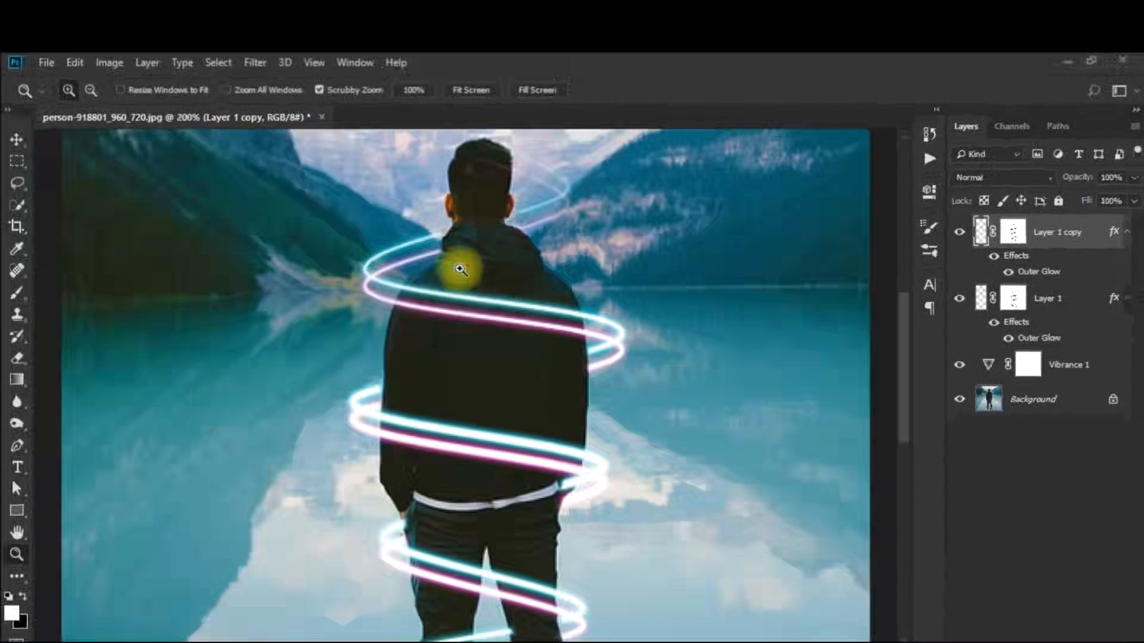
click(460, 270)
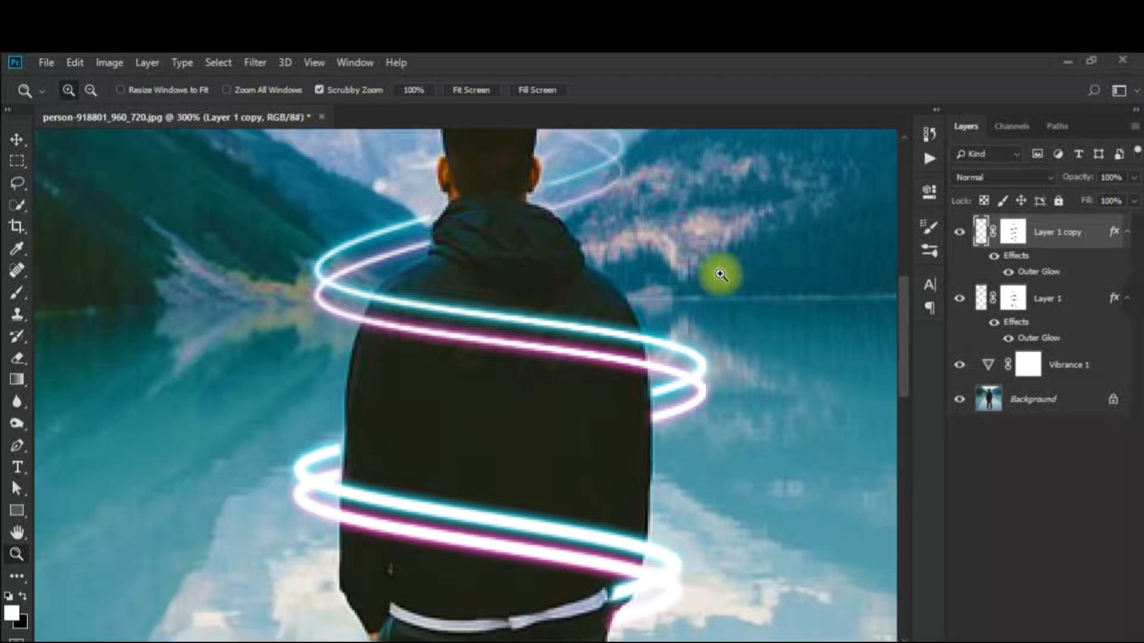
click(1013, 233)
key(b)
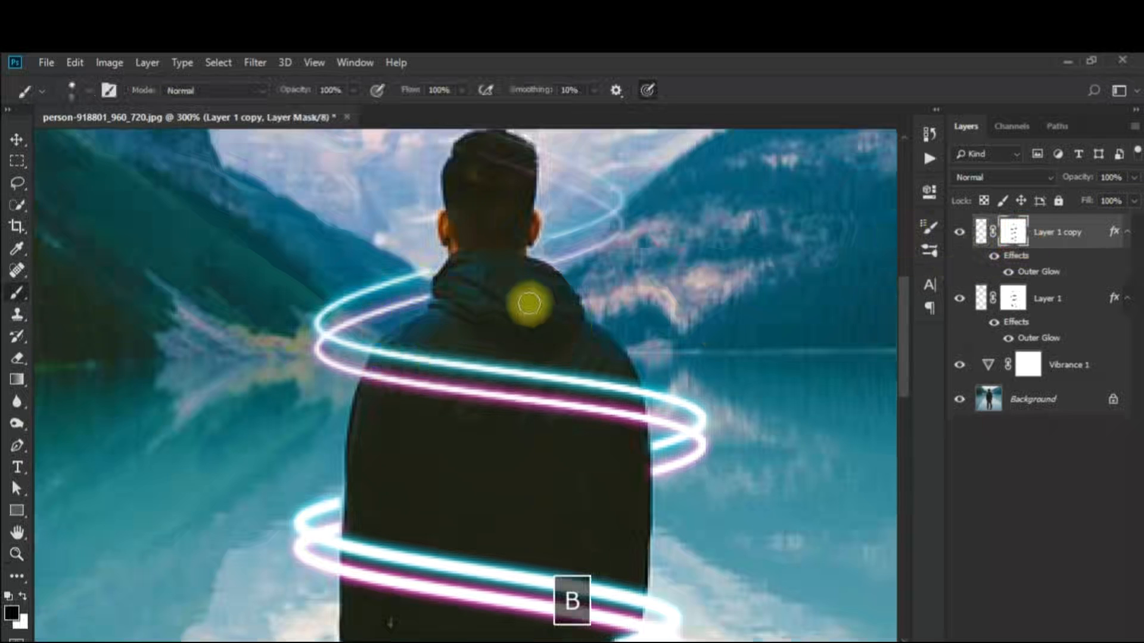
key(x)
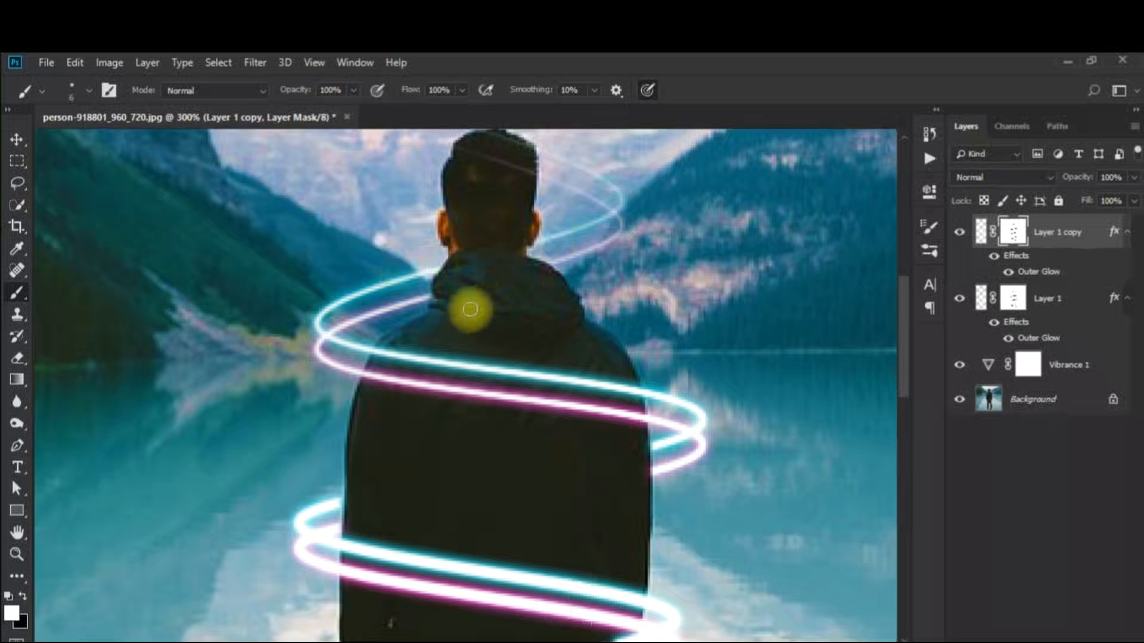
scroll(494, 494, down, 1)
Refine the Layer 1 copy mask along the right sleeve and hide the cyan line where it overlaps the hands.
key(x)
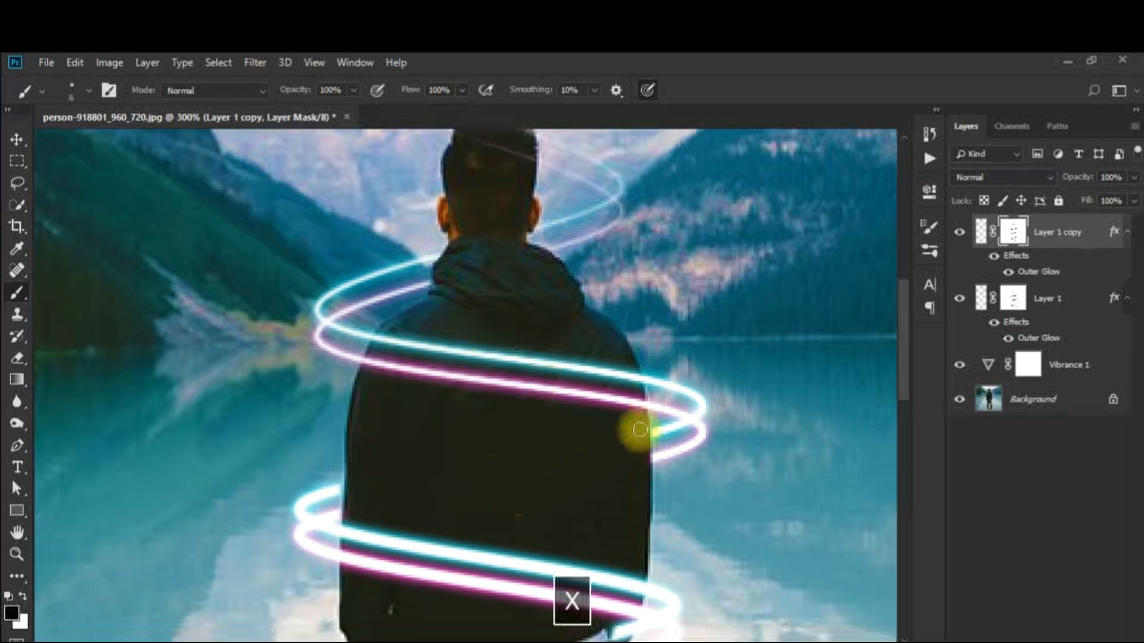
scroll(531, 519, down, 4)
key(x)
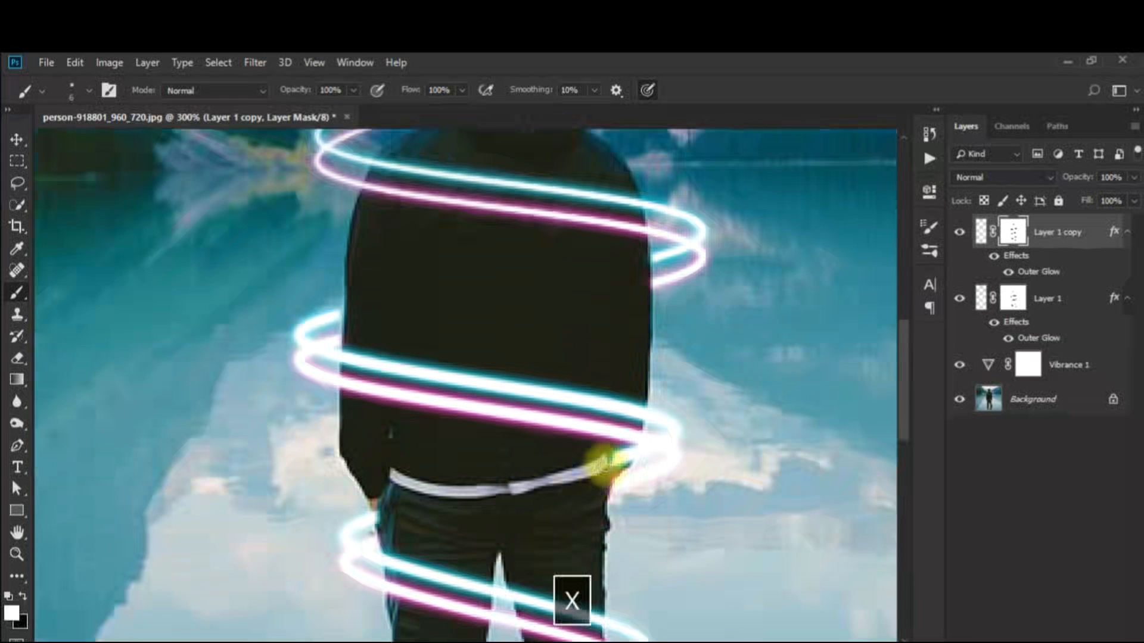
key(x)
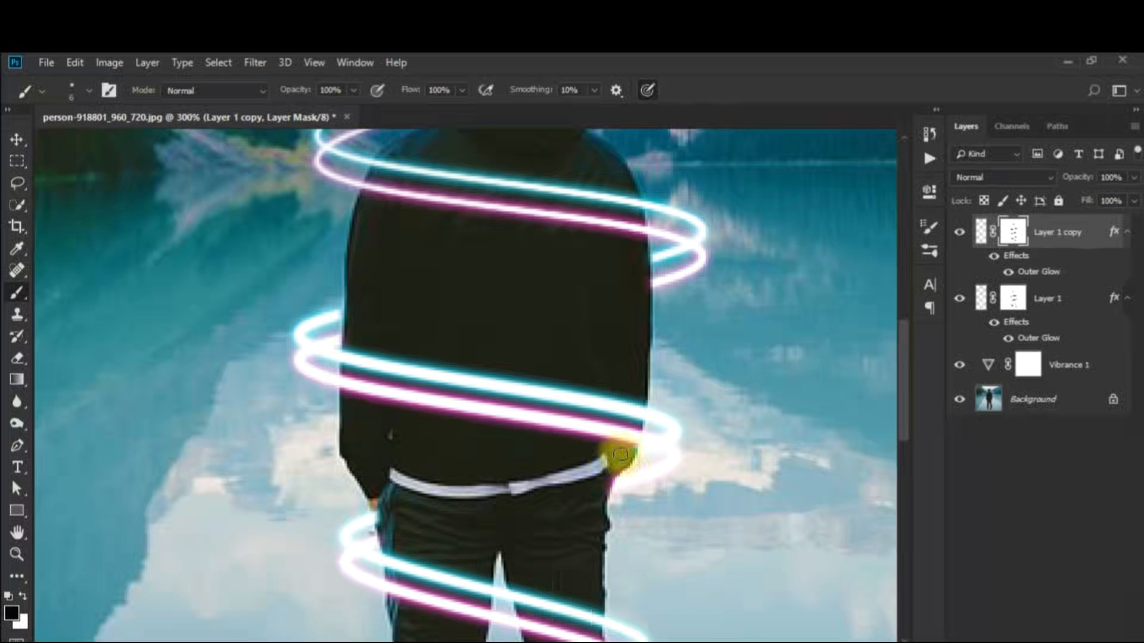
scroll(416, 507, down, 1)
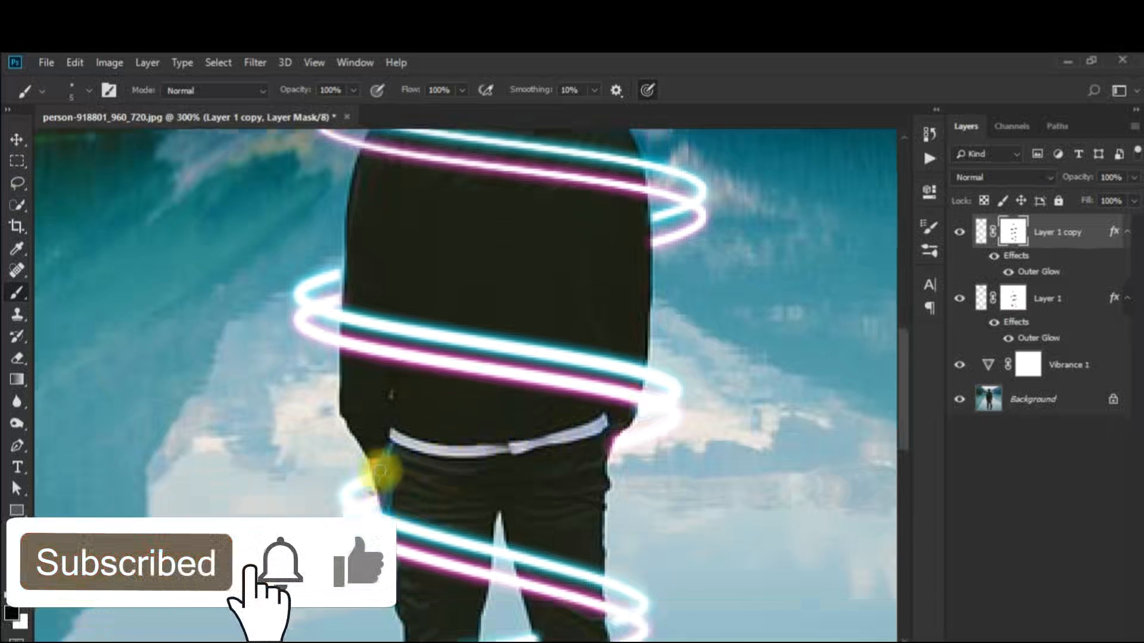
scroll(510, 472, down, 3)
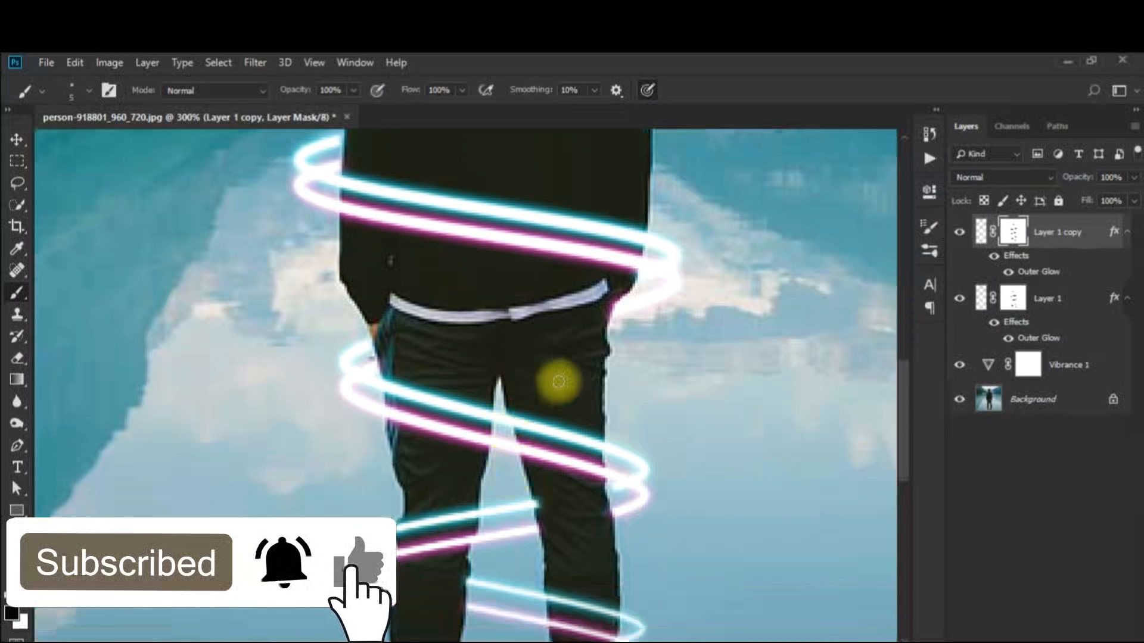
Touch up Layer 1's mask beside the right hip and Layer 1 copy's mask at the edges of the right thigh.
click(1014, 298)
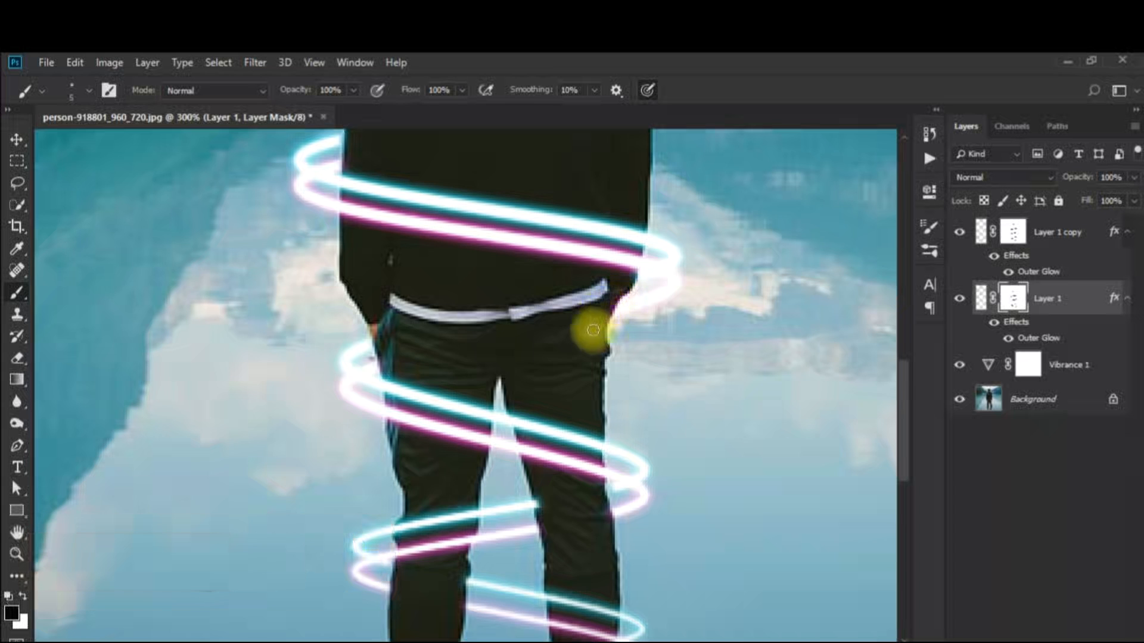
scroll(511, 447, down, 2)
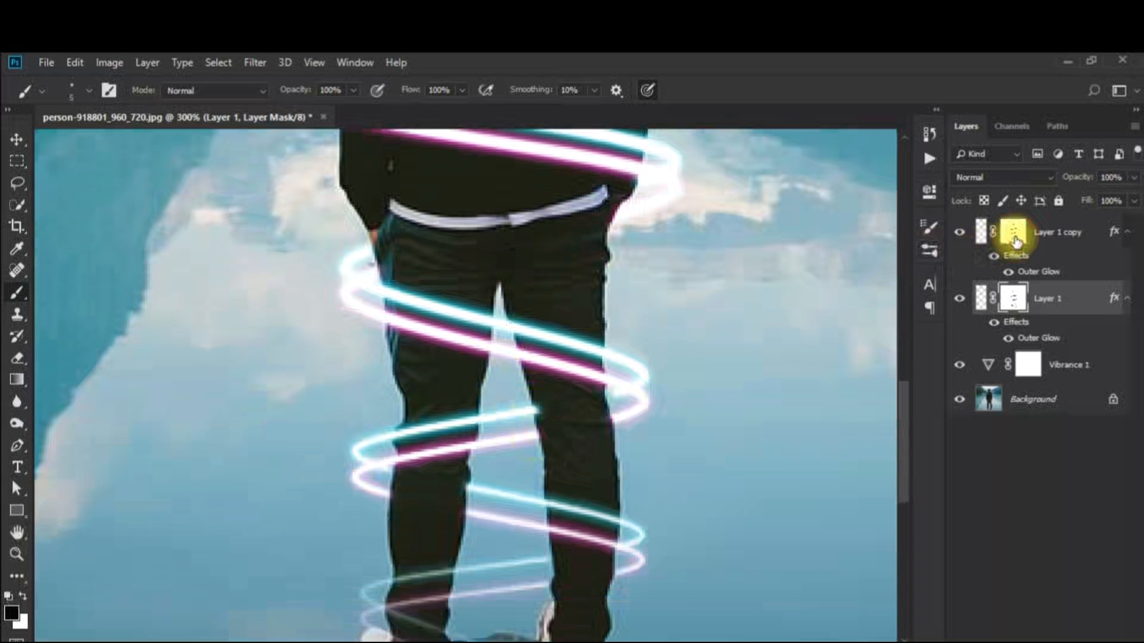
click(1013, 234)
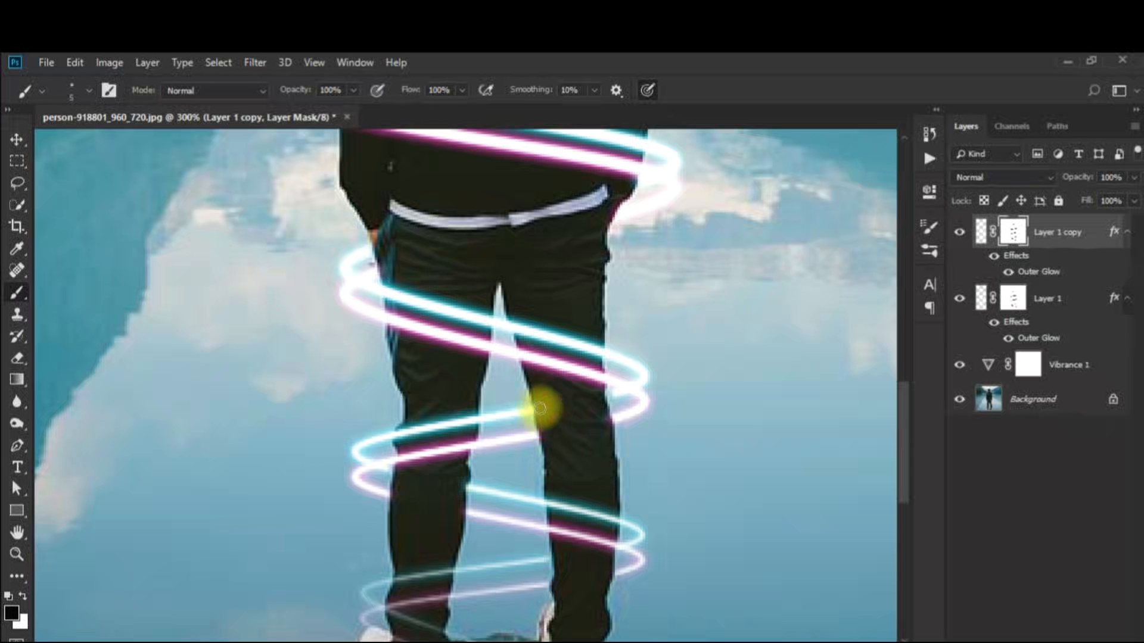
key(x)
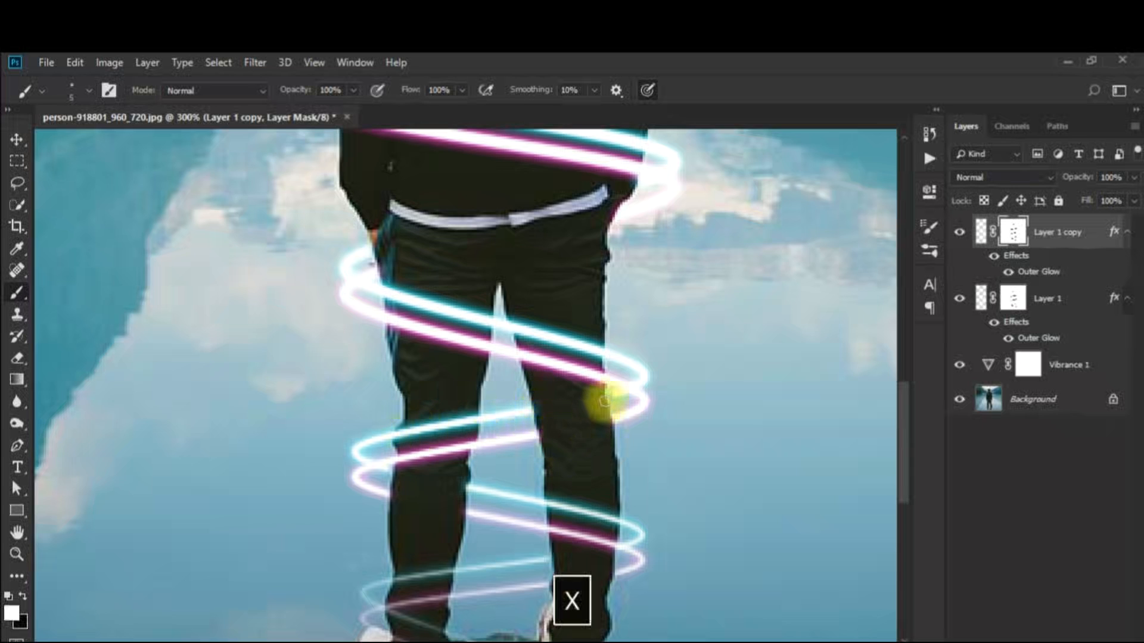
key(x)
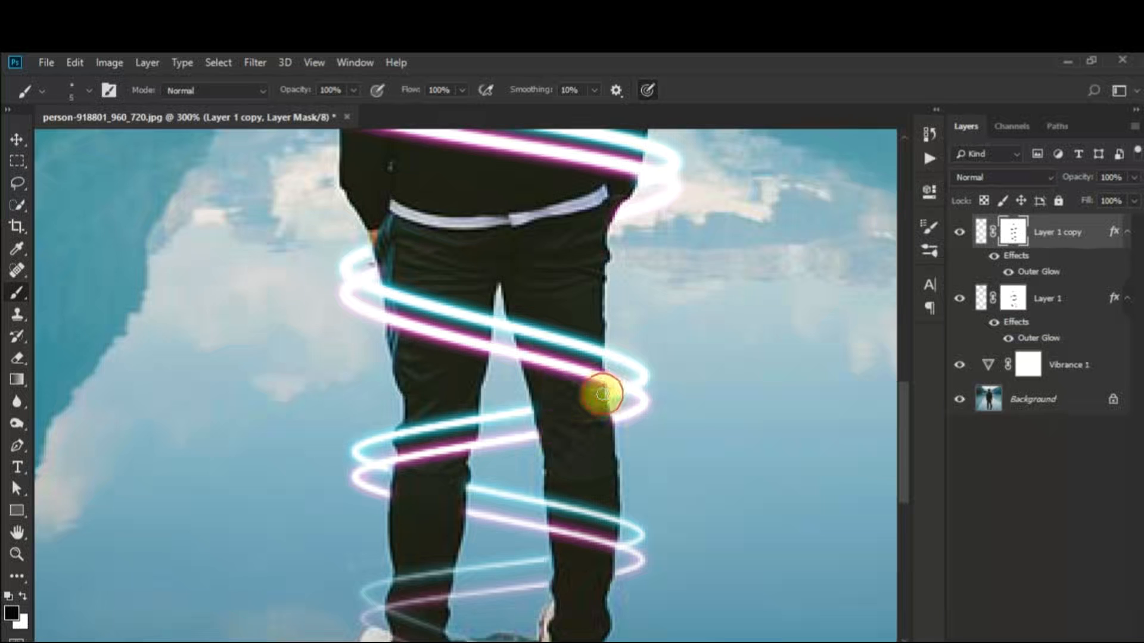
Check the masked edges of both spirals from the shoes up to the head, and return to the full image.
scroll(572, 454, down, 2)
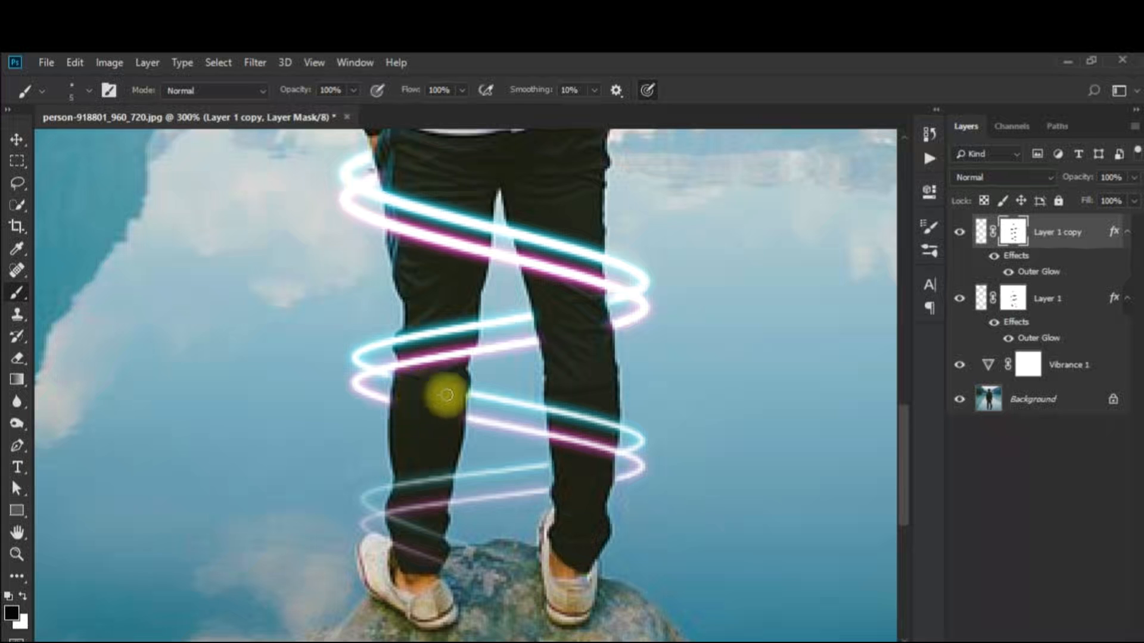
scroll(612, 529, down, 1)
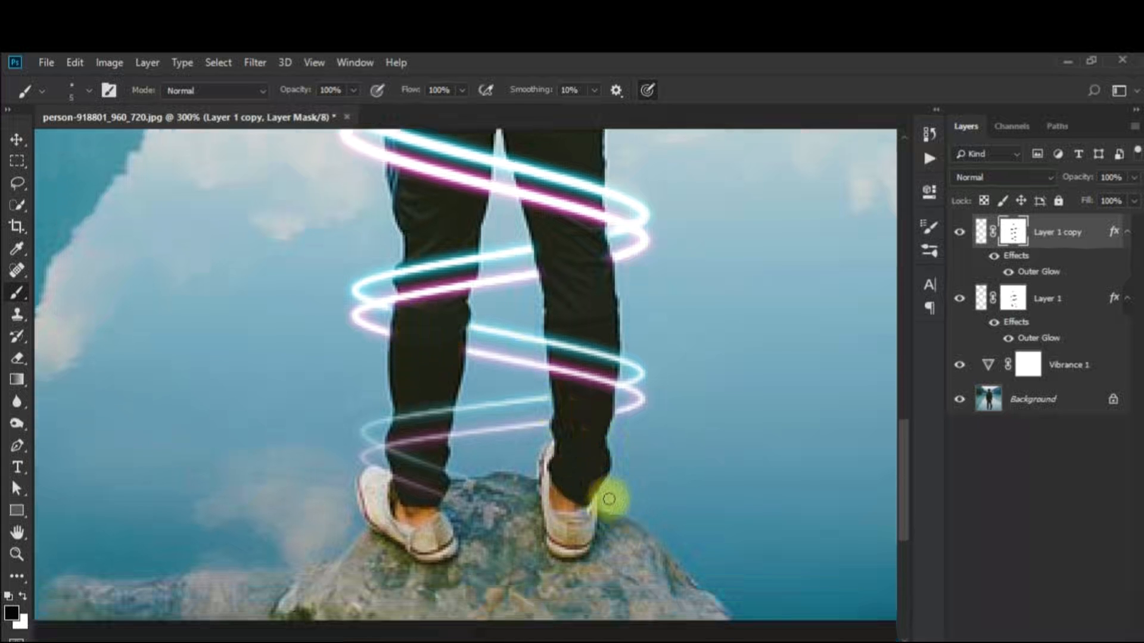
scroll(702, 367, up, 4)
scroll(737, 356, up, 5)
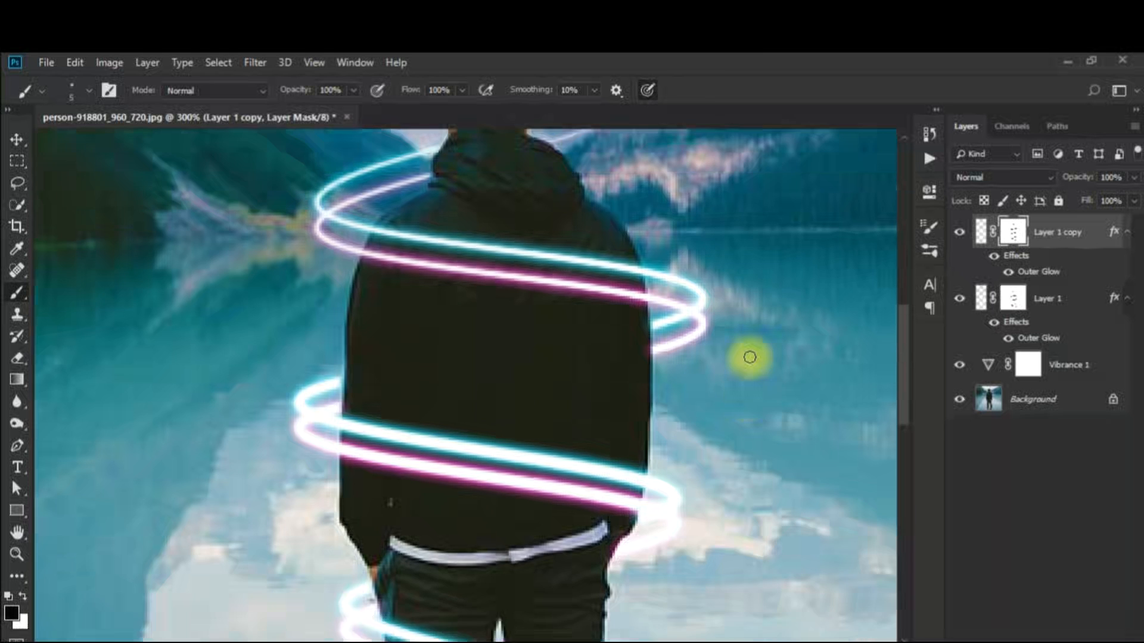
key(space)
drag(716, 268, 672, 437)
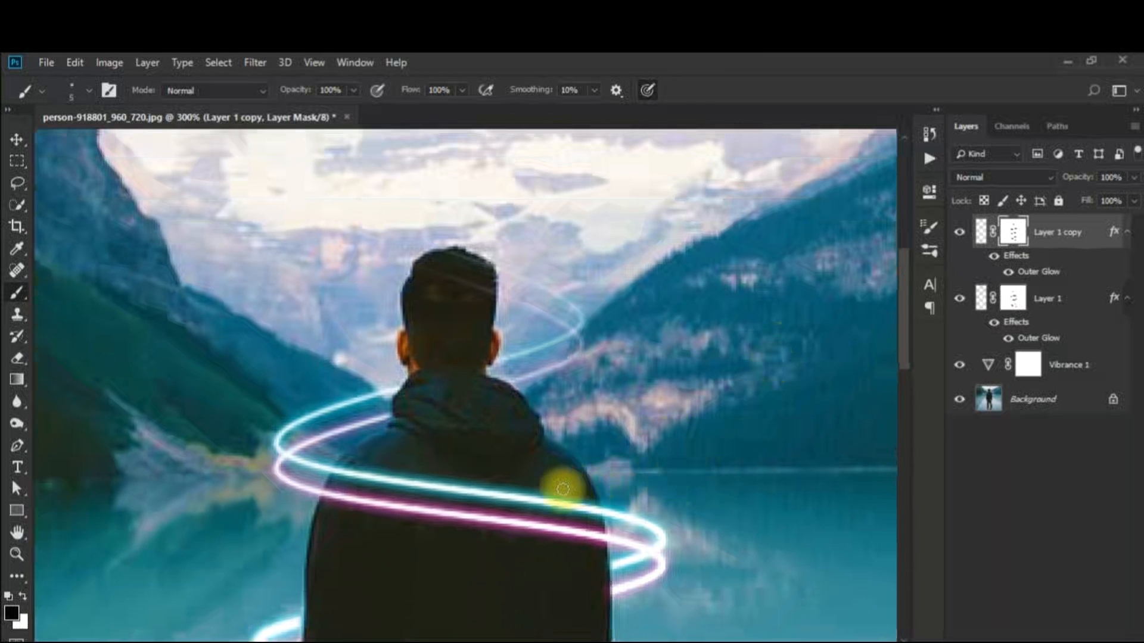
key(ctrl+0)
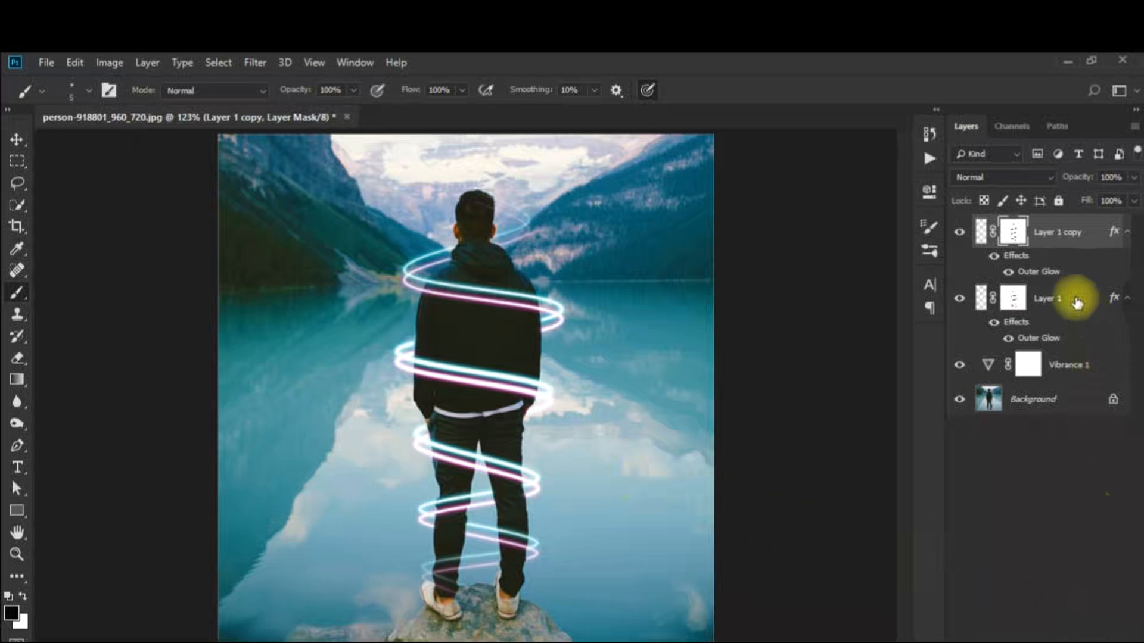
Group Layer 1 and Layer 1 copy, and compare the photo with the group hidden and shown.
ctrl+click(1073, 302)
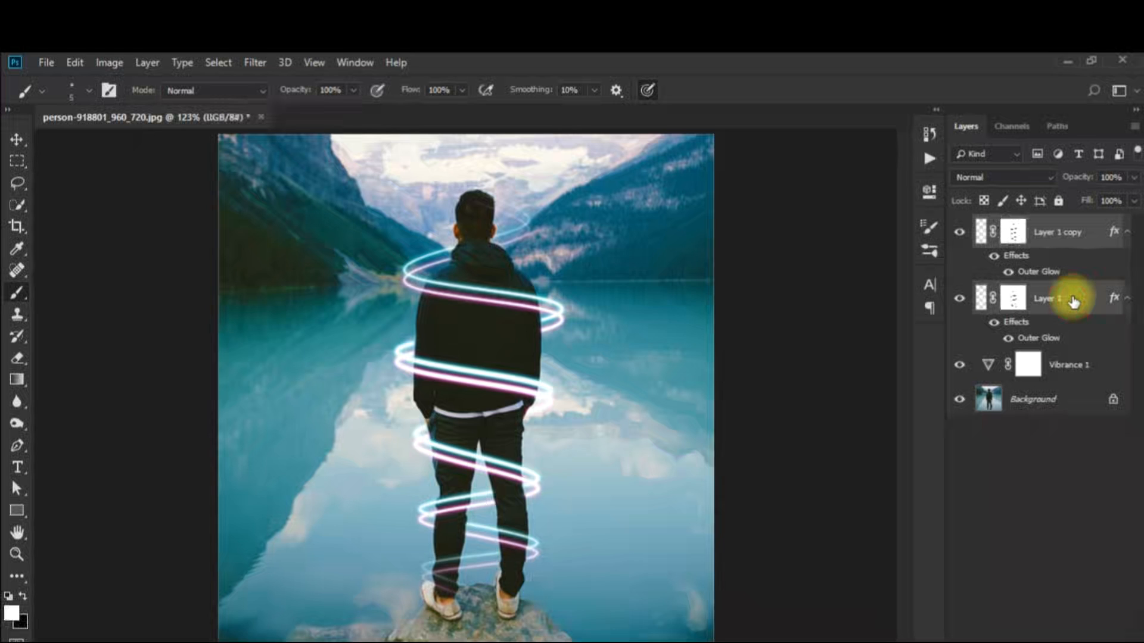
key(ctrl+g)
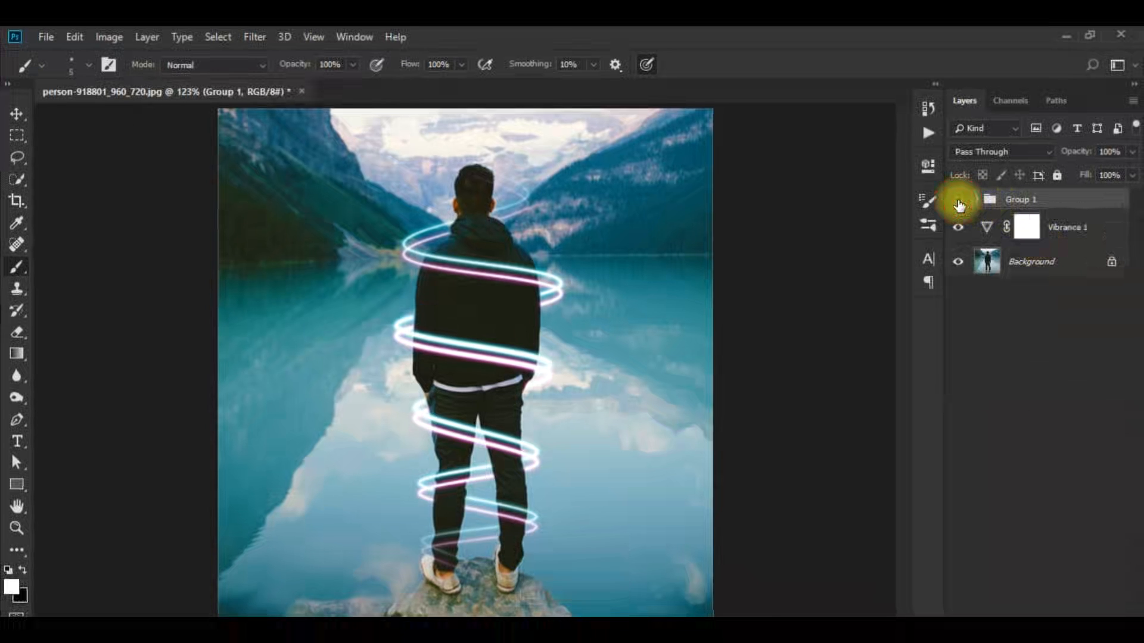
click(959, 227)
click(958, 202)
click(958, 202)
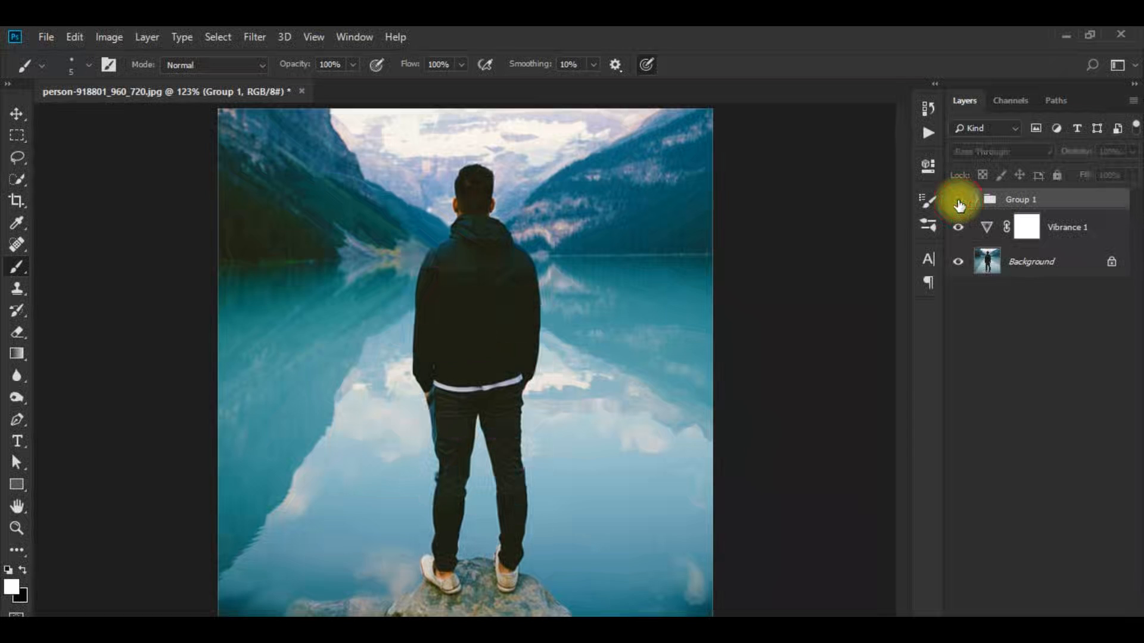
click(958, 201)
click(958, 201)
click(958, 201)
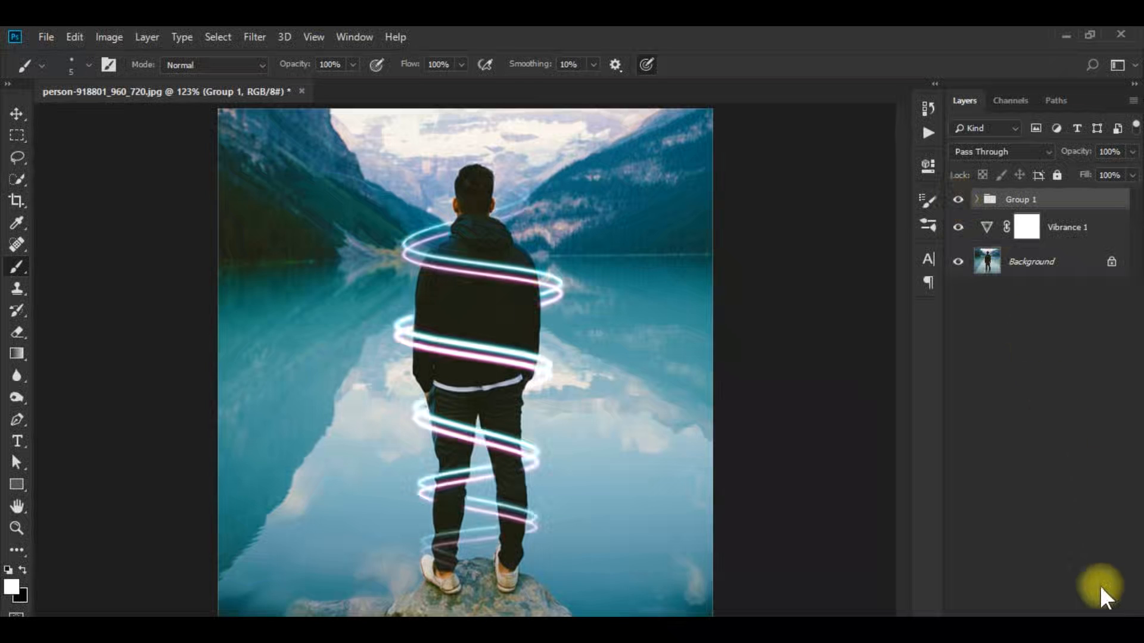